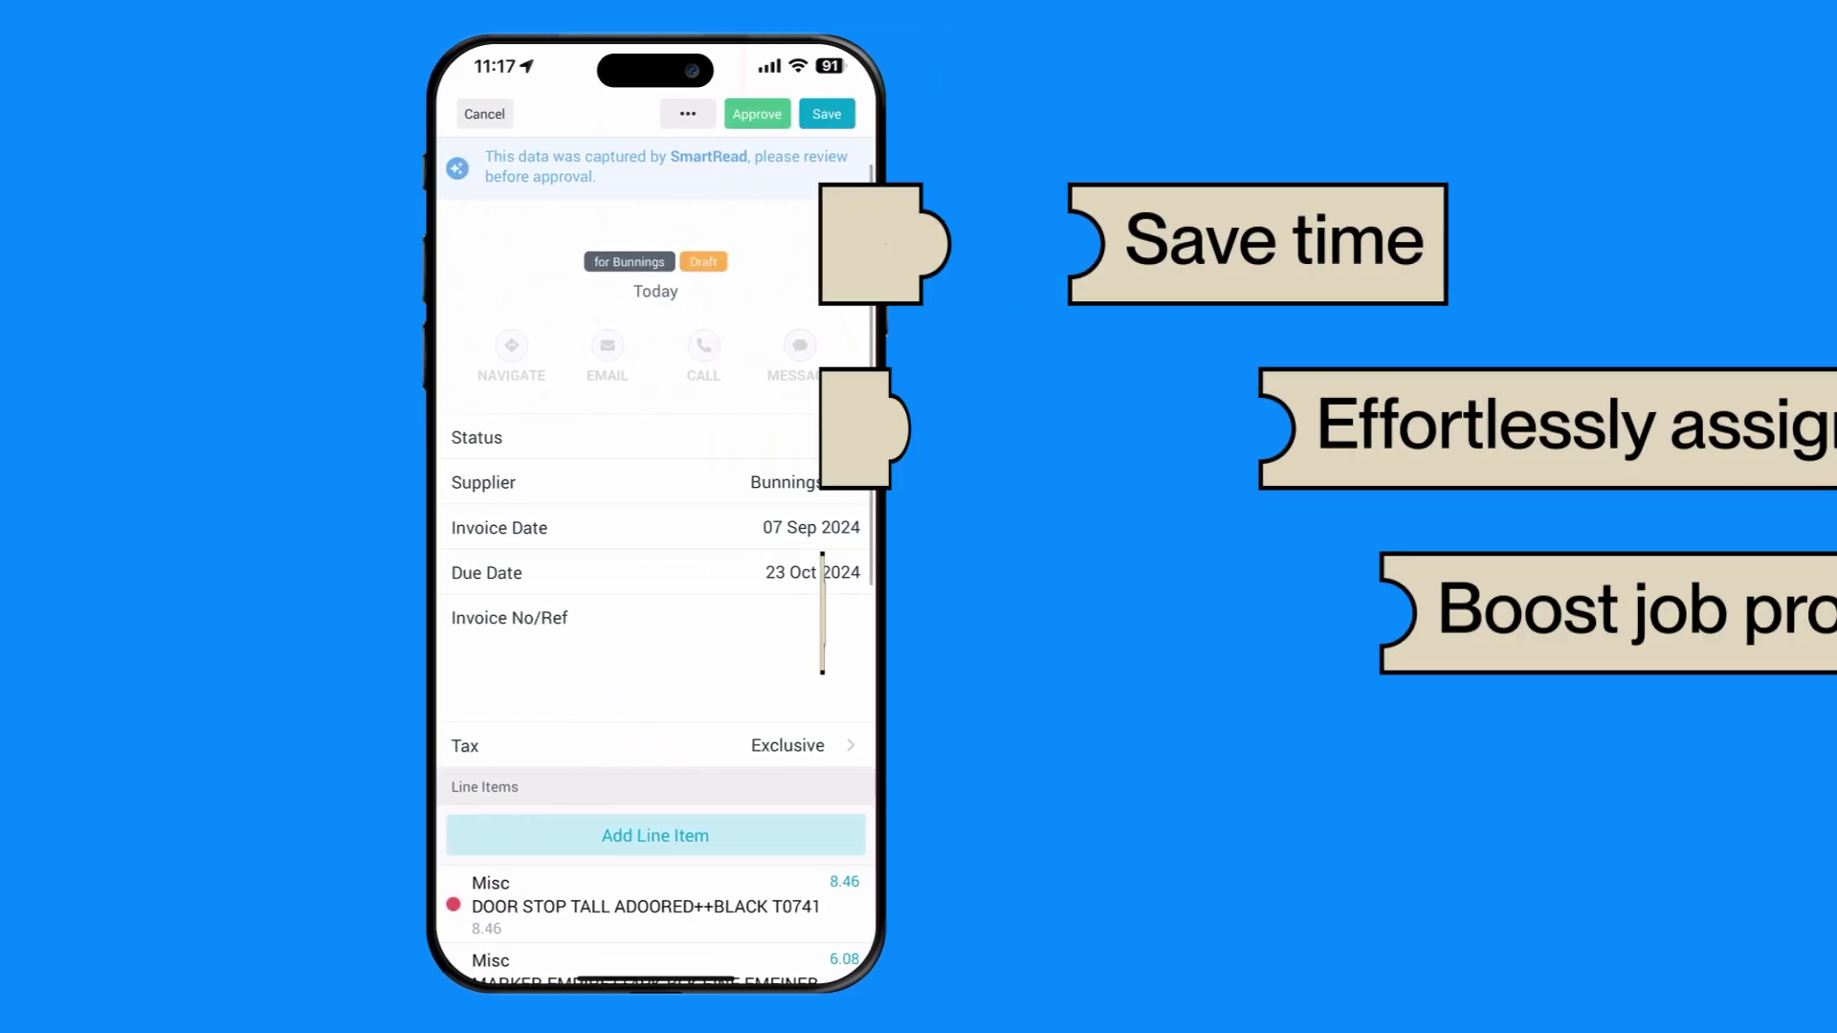
- Scroll through the mobile bill's line items, then submit the Bunnings PDF bill for SmartRead
scroll(460, 574, "down", 5)
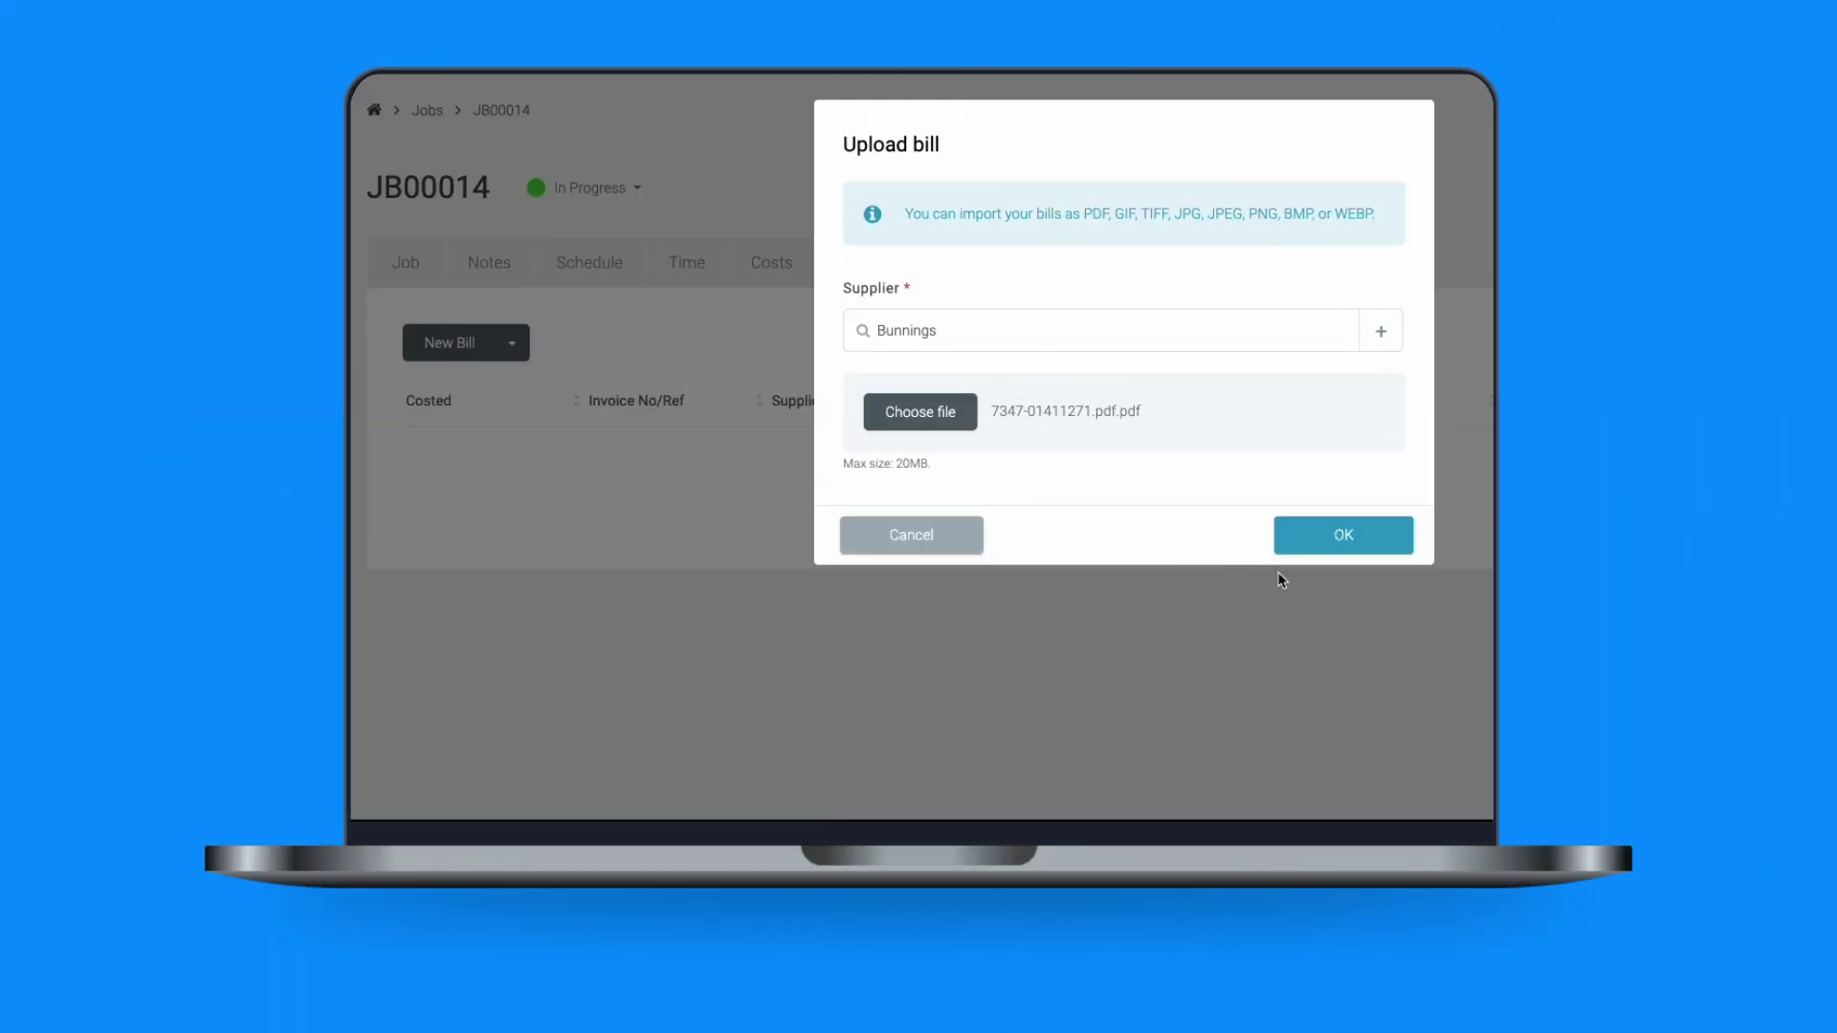
left_click(1341, 538)
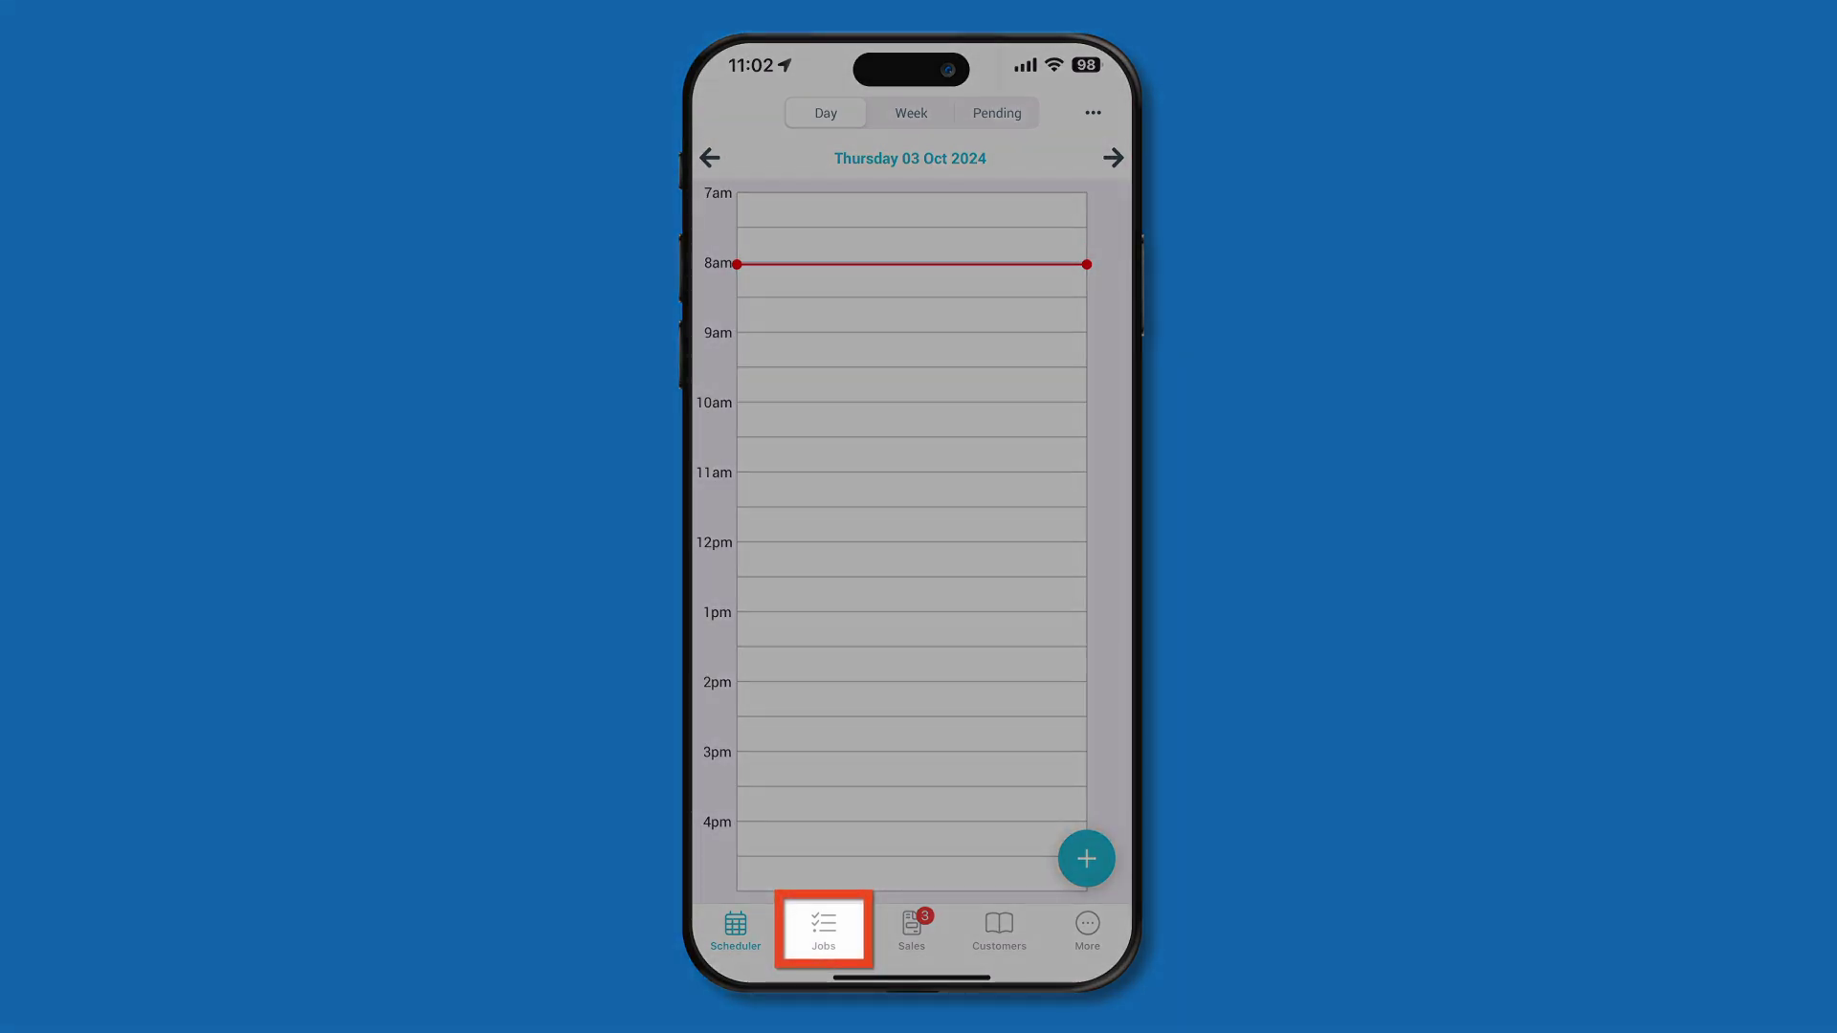
- Open job JB00015 from the Jobs list and go to its Bills section
left_click(824, 928)
left_click(1010, 430)
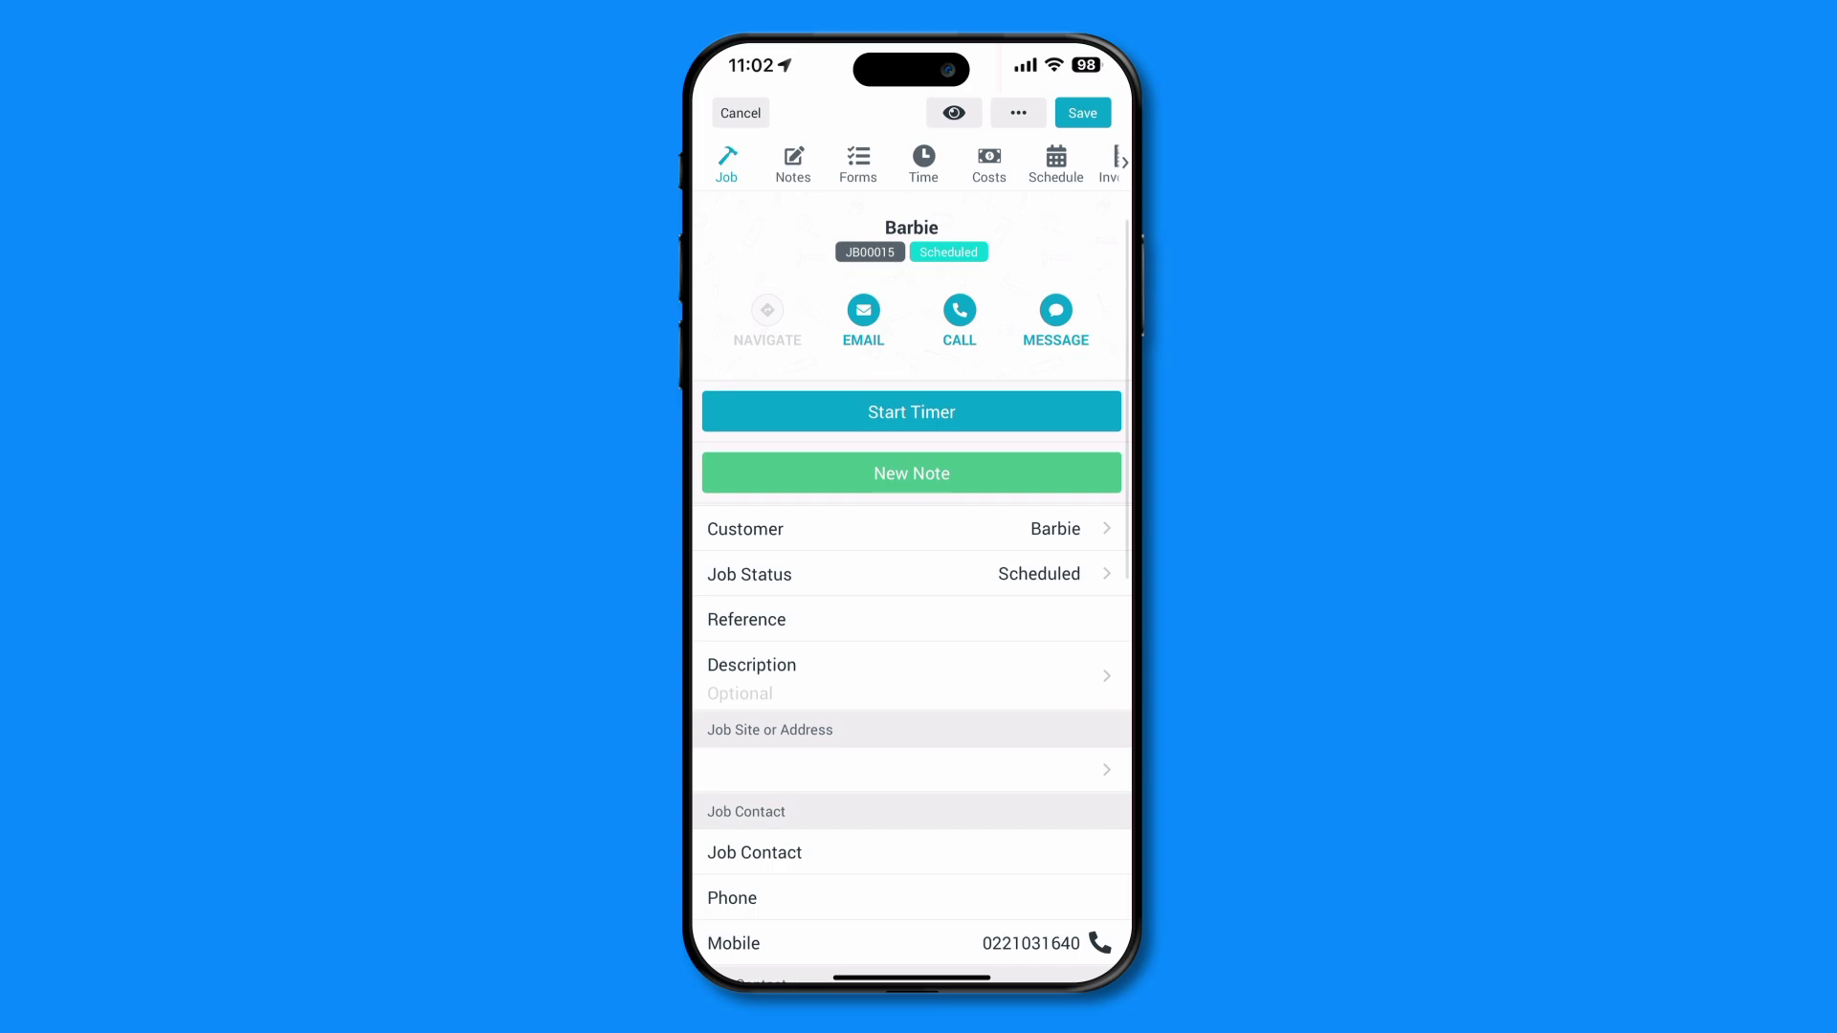
scroll(912, 162, "right", 5)
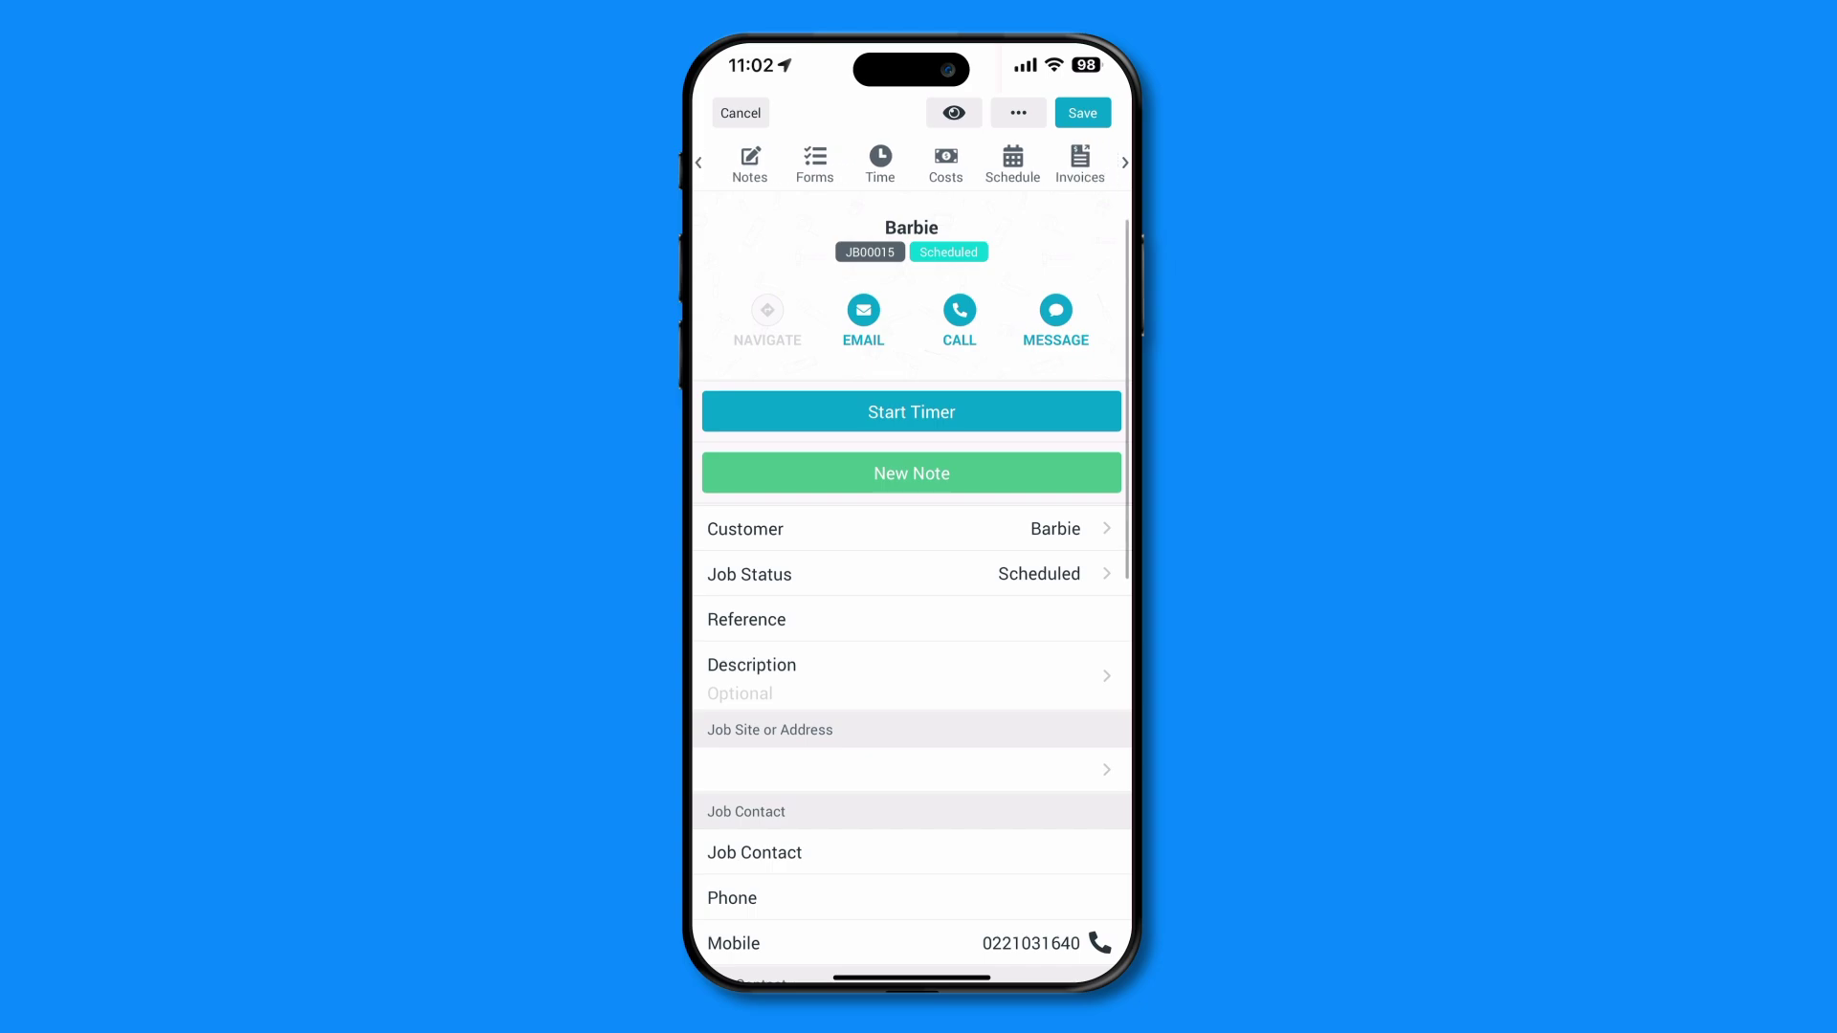
left_click(1029, 159)
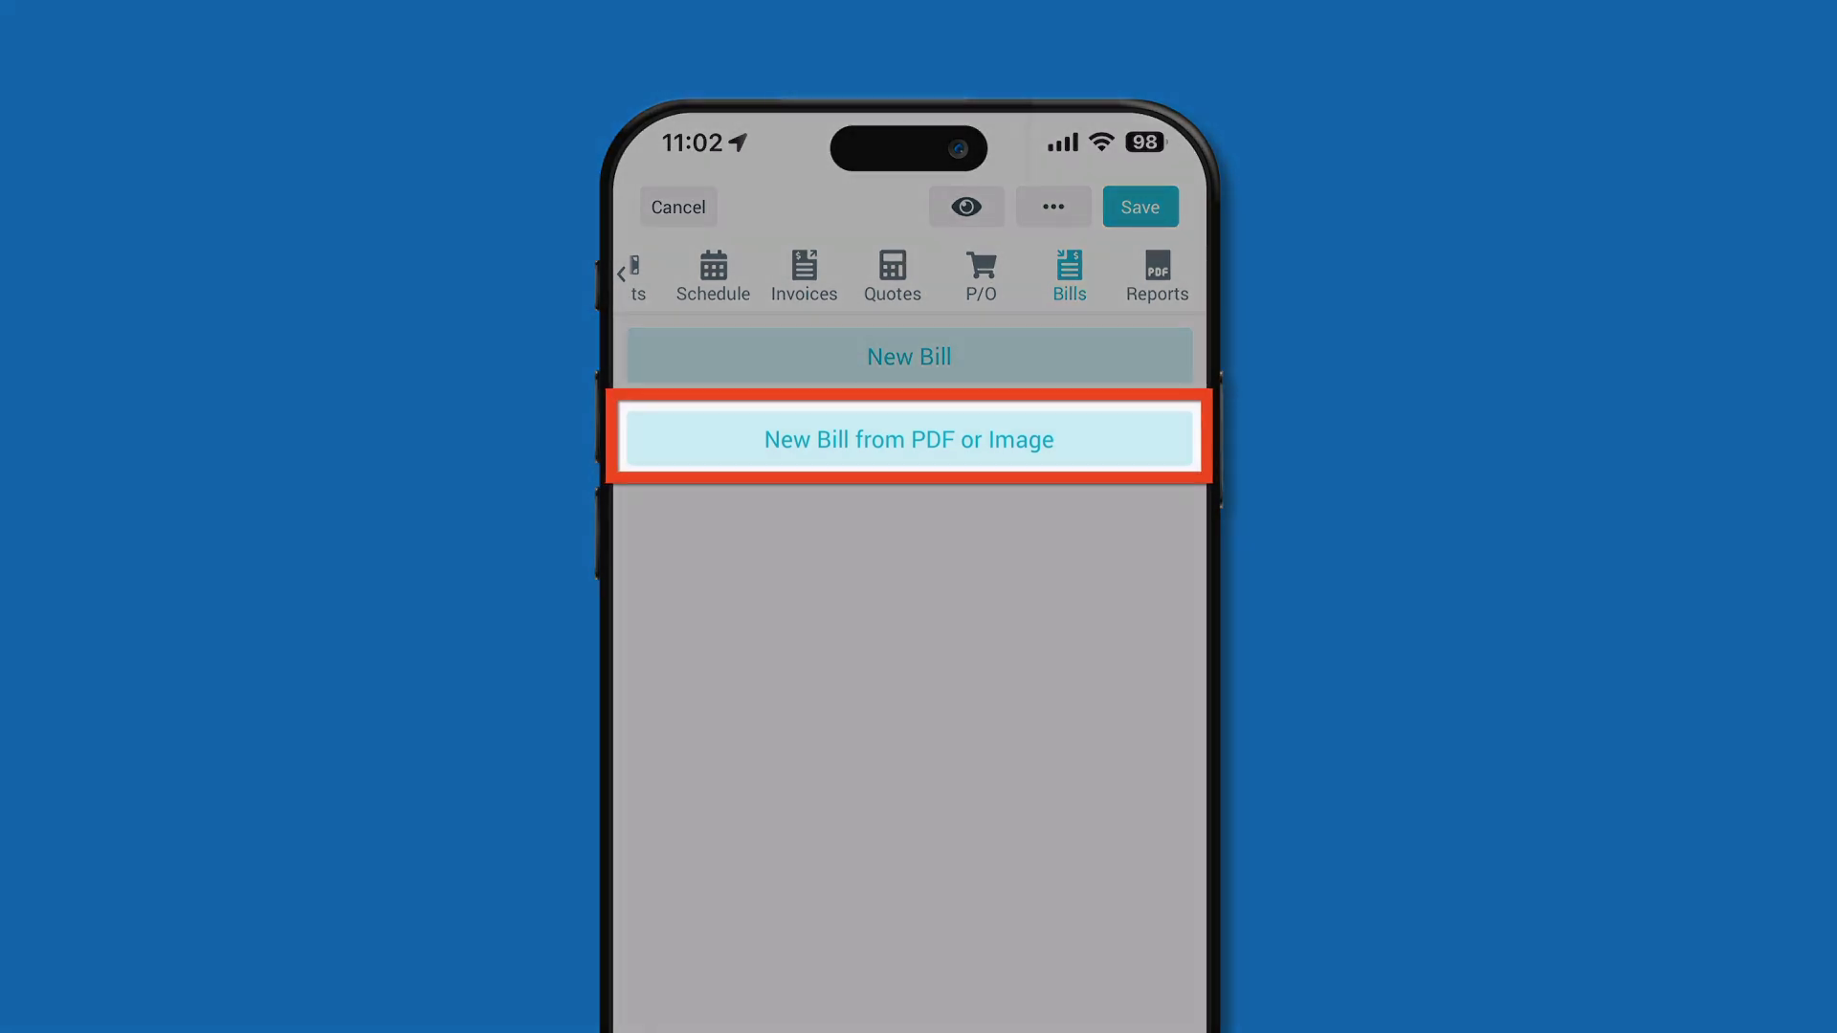
- Start a new bill from a PDF or image to show the Take Photo, Choose Image and Choose File options
left_click(1104, 447)
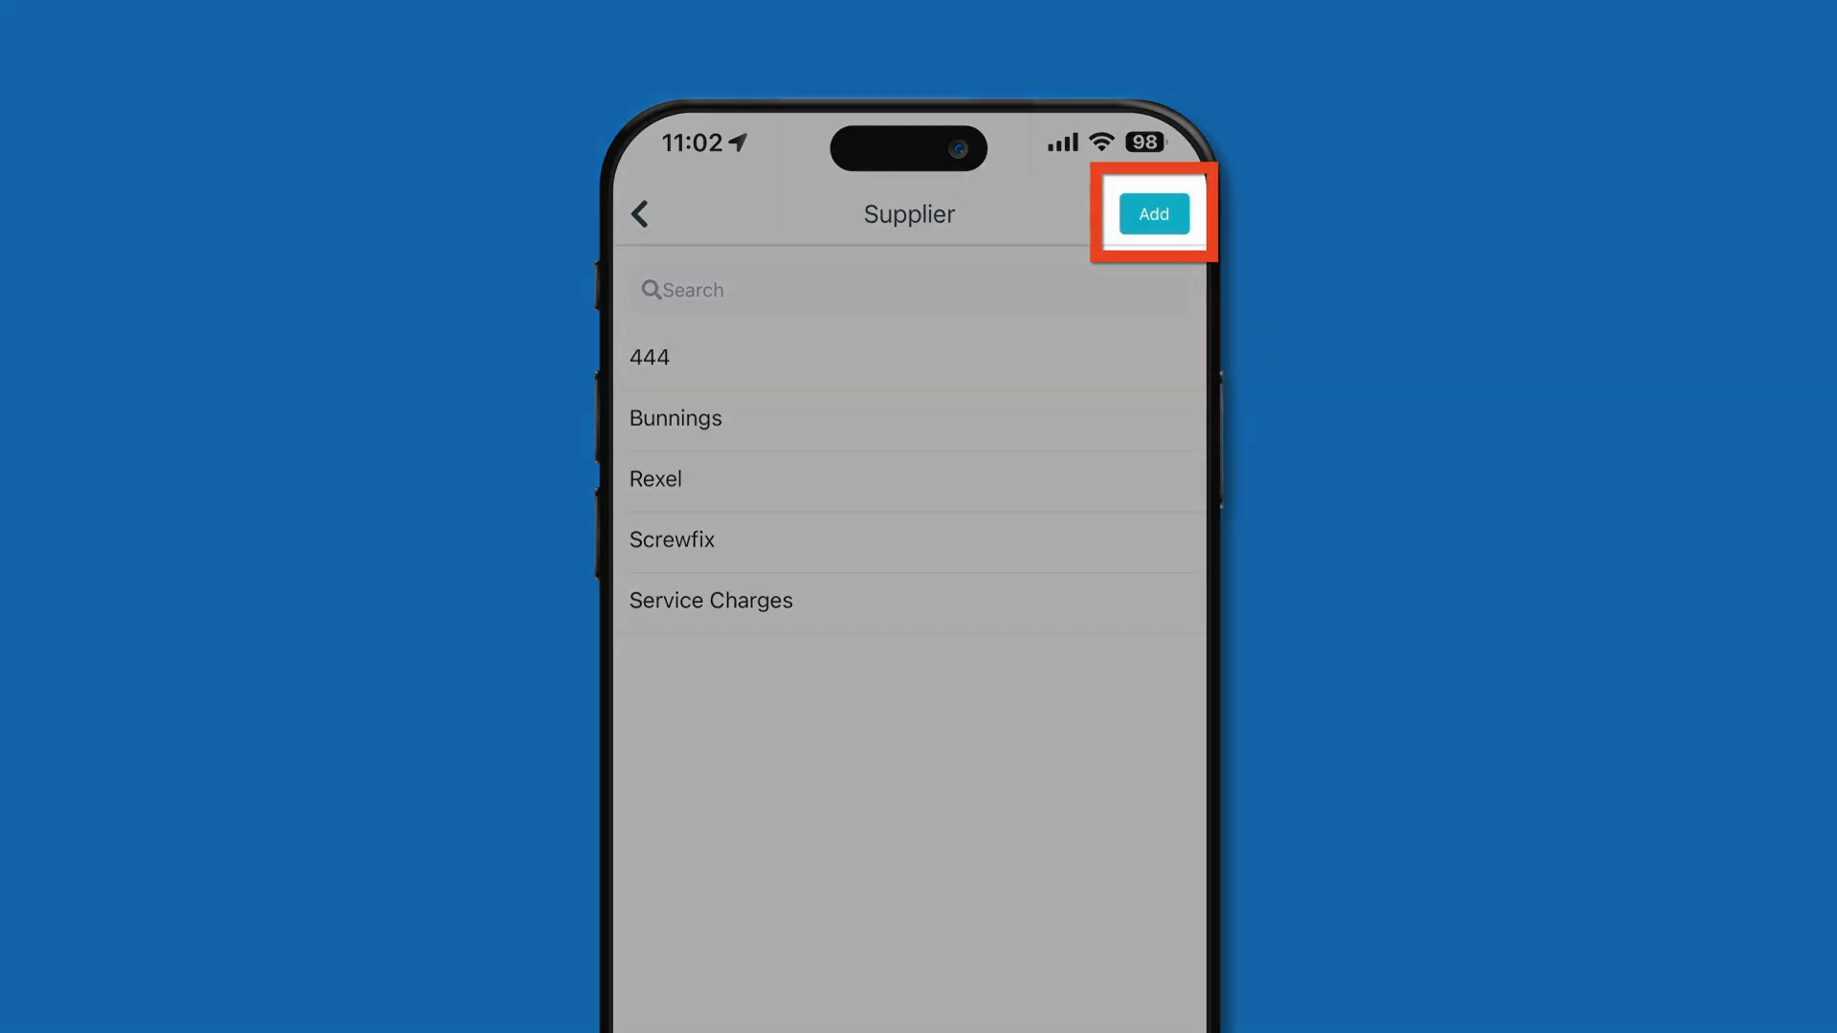
left_click(794, 430)
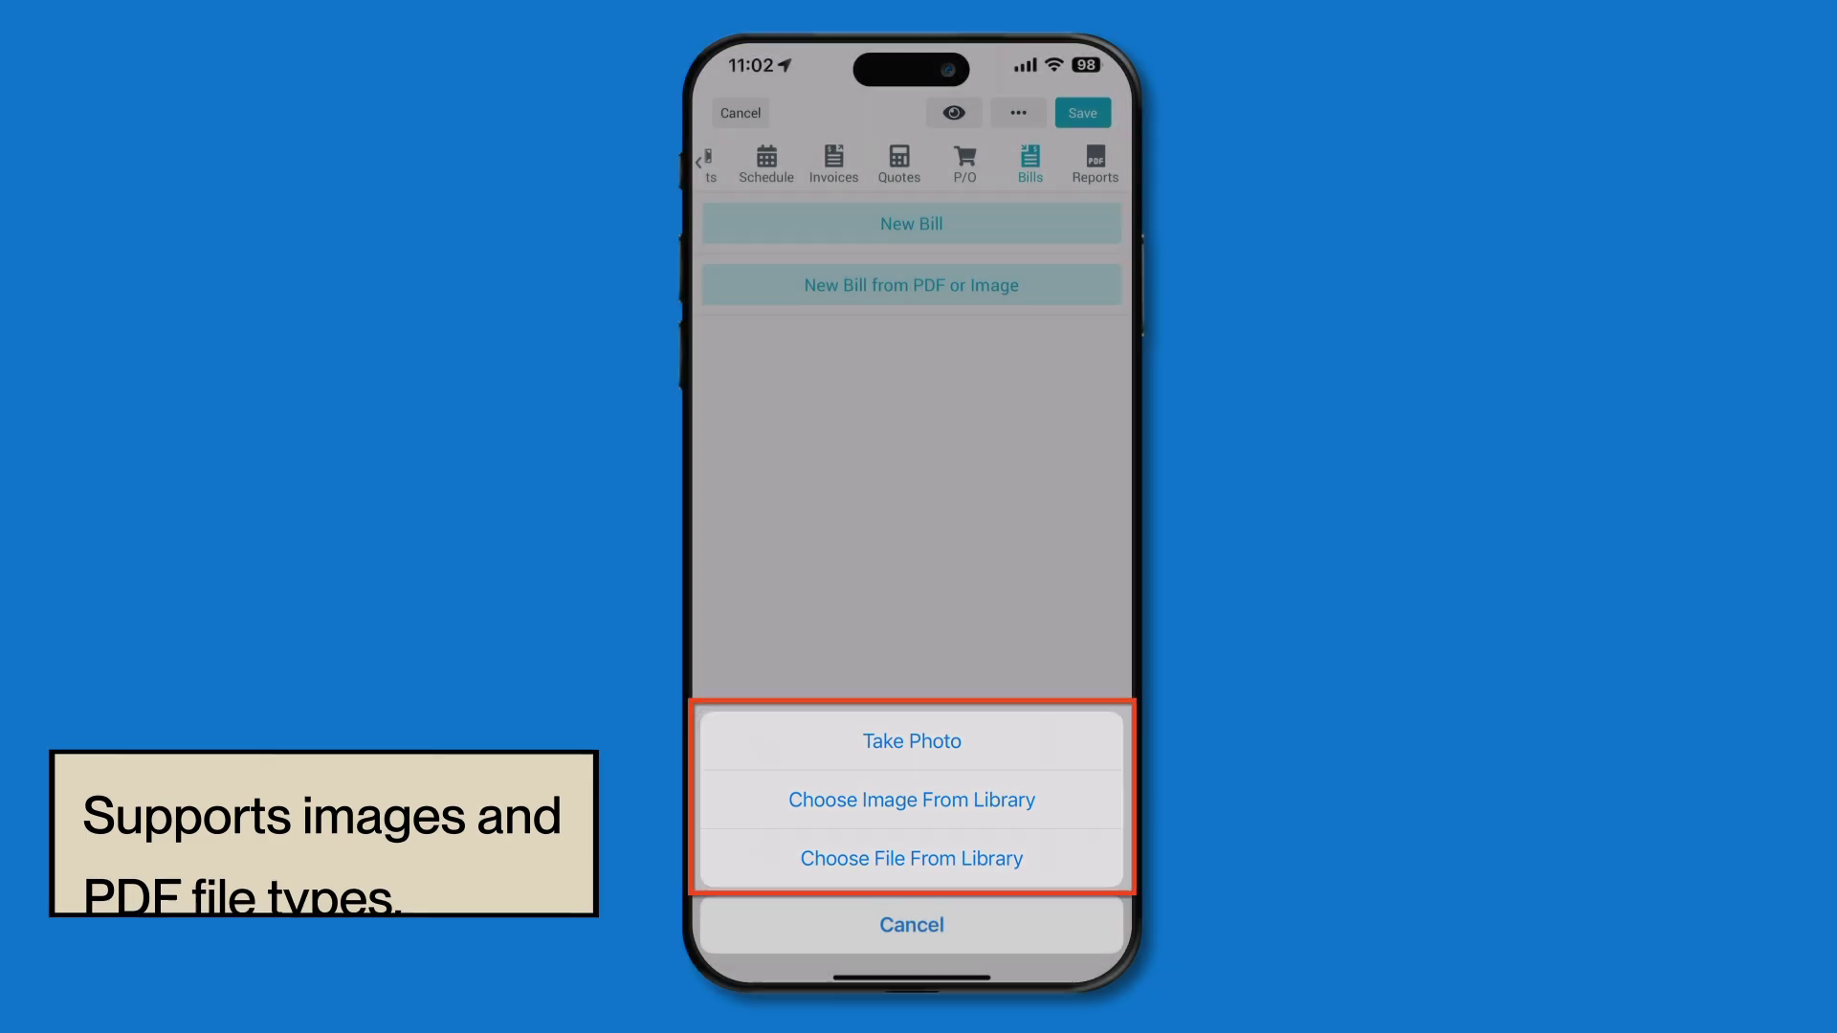
- Photograph the printed Bunnings Trade invoice and use that photo for the new bill
left_click(1049, 738)
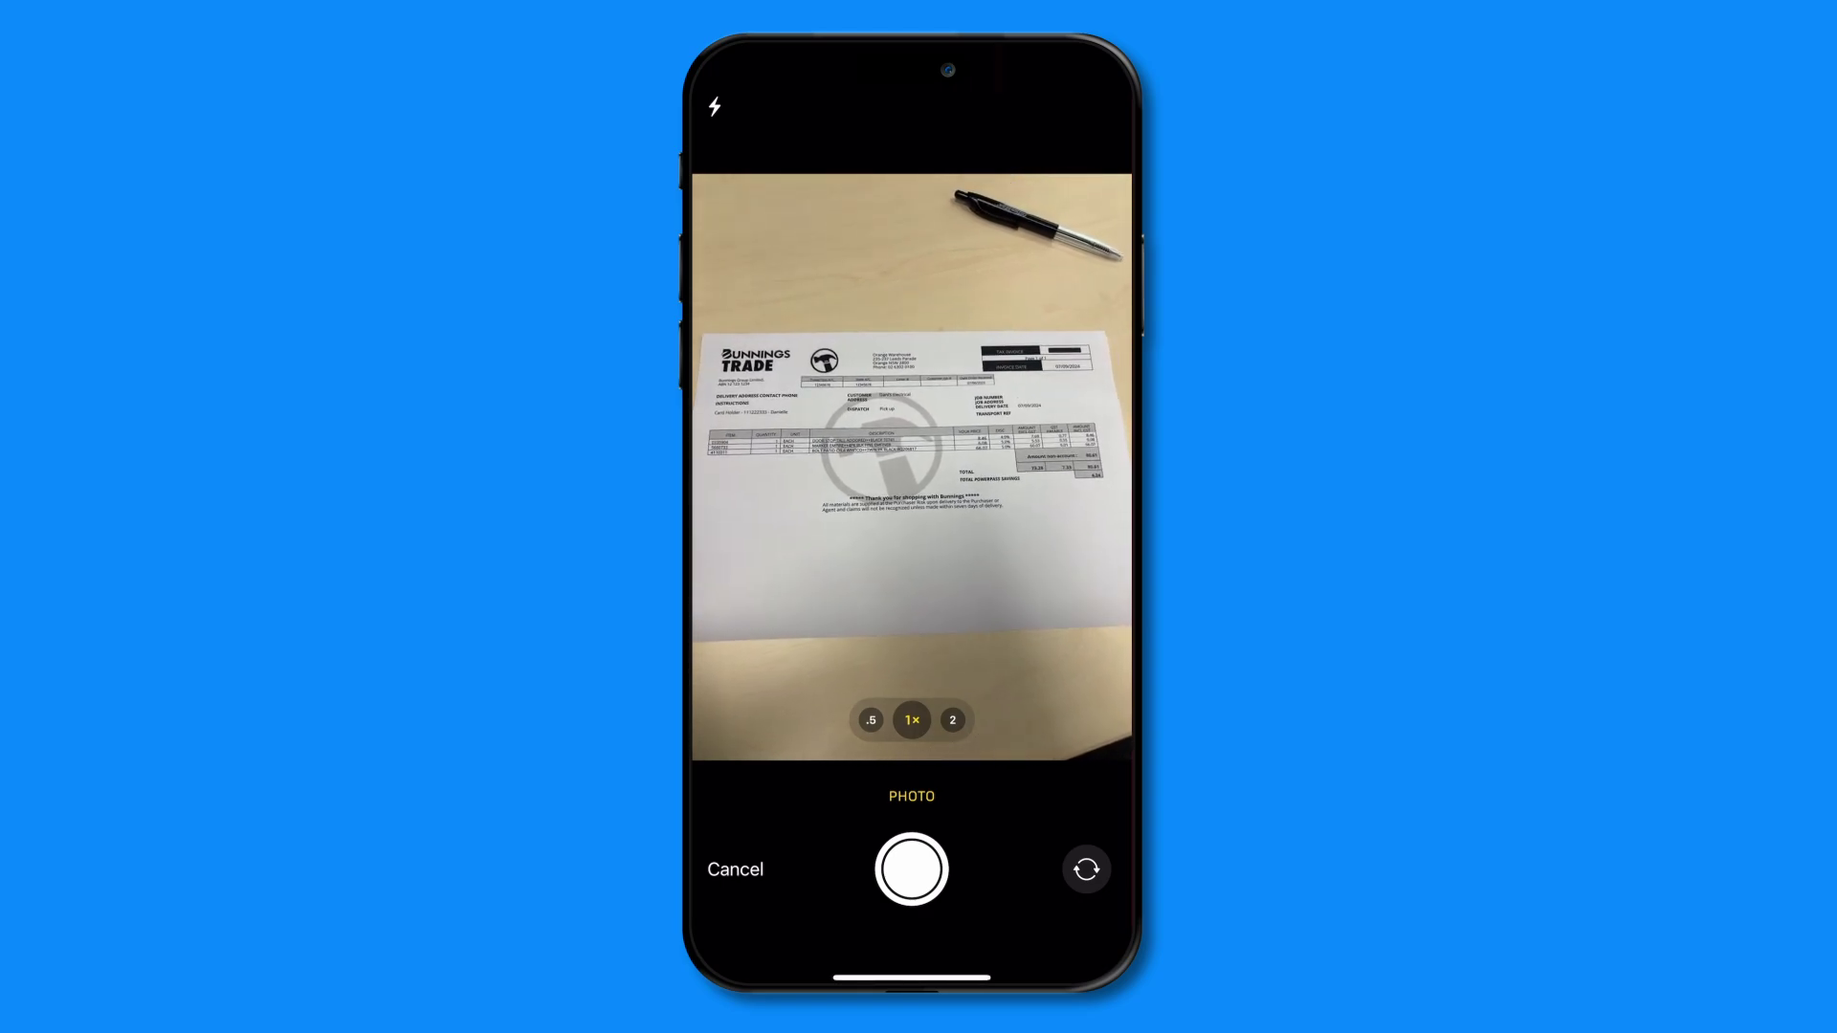
left_click(911, 868)
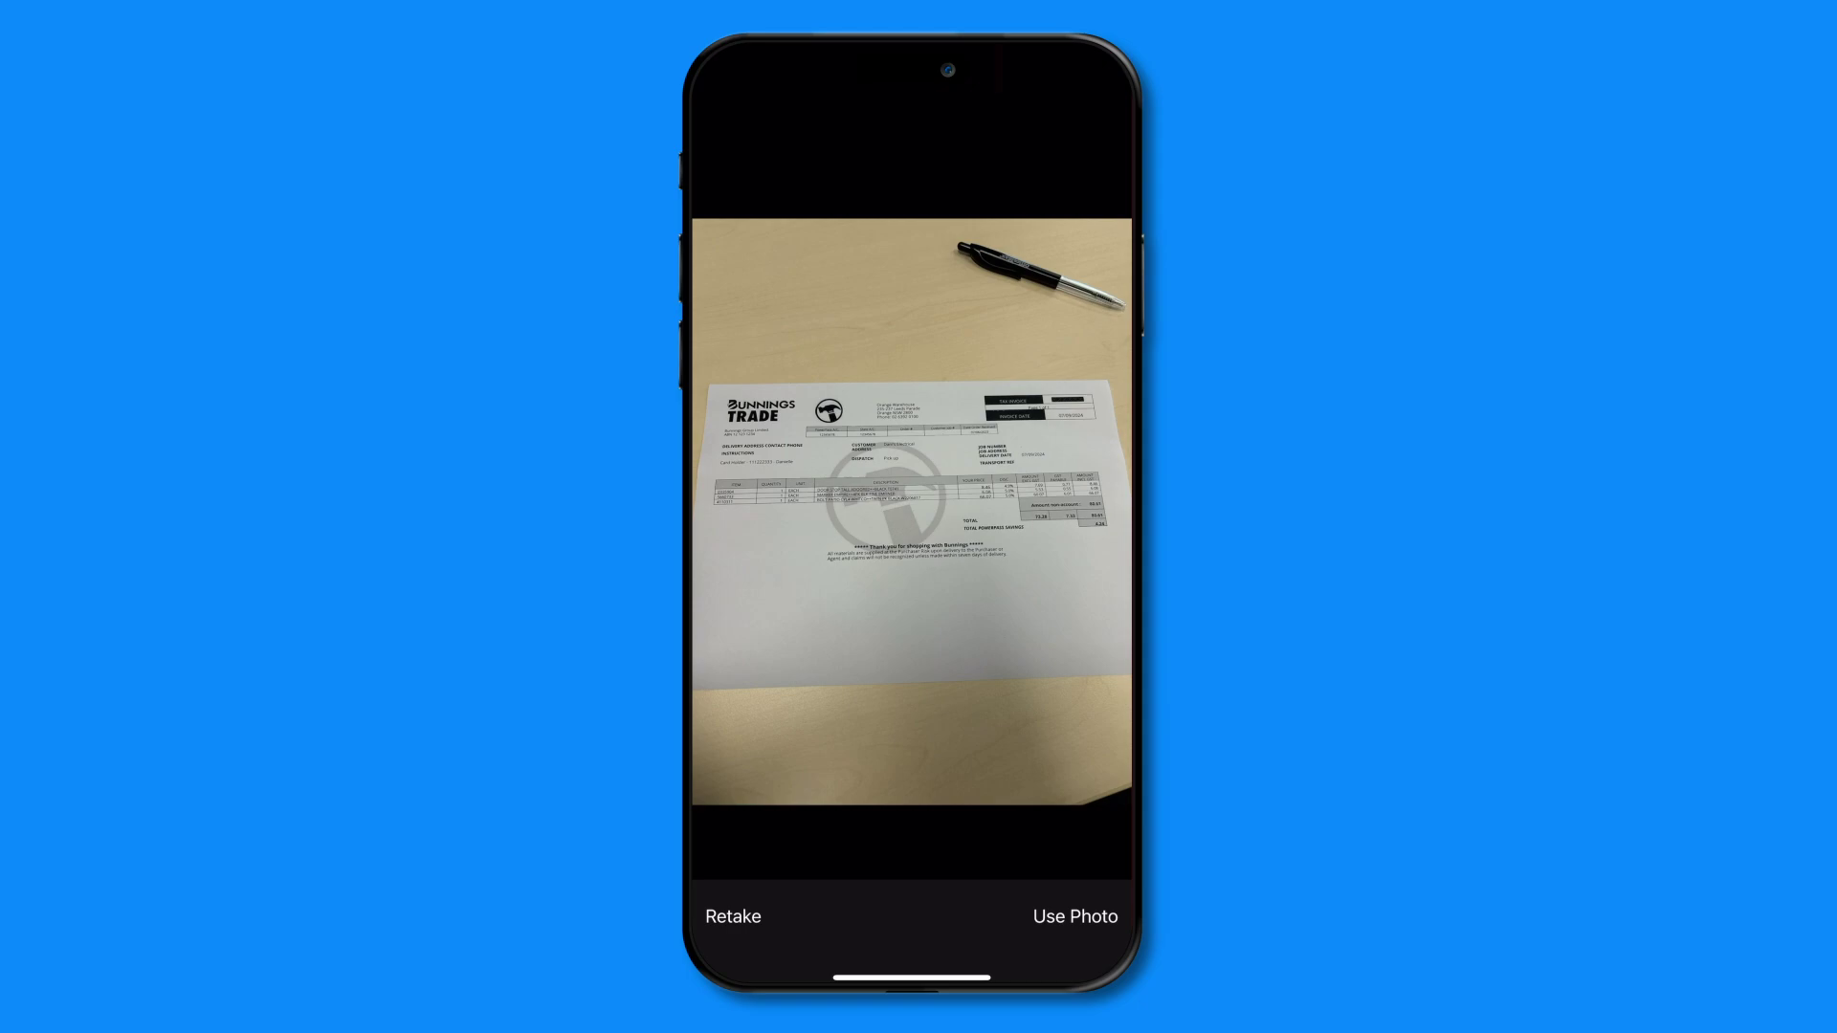
left_click(1081, 919)
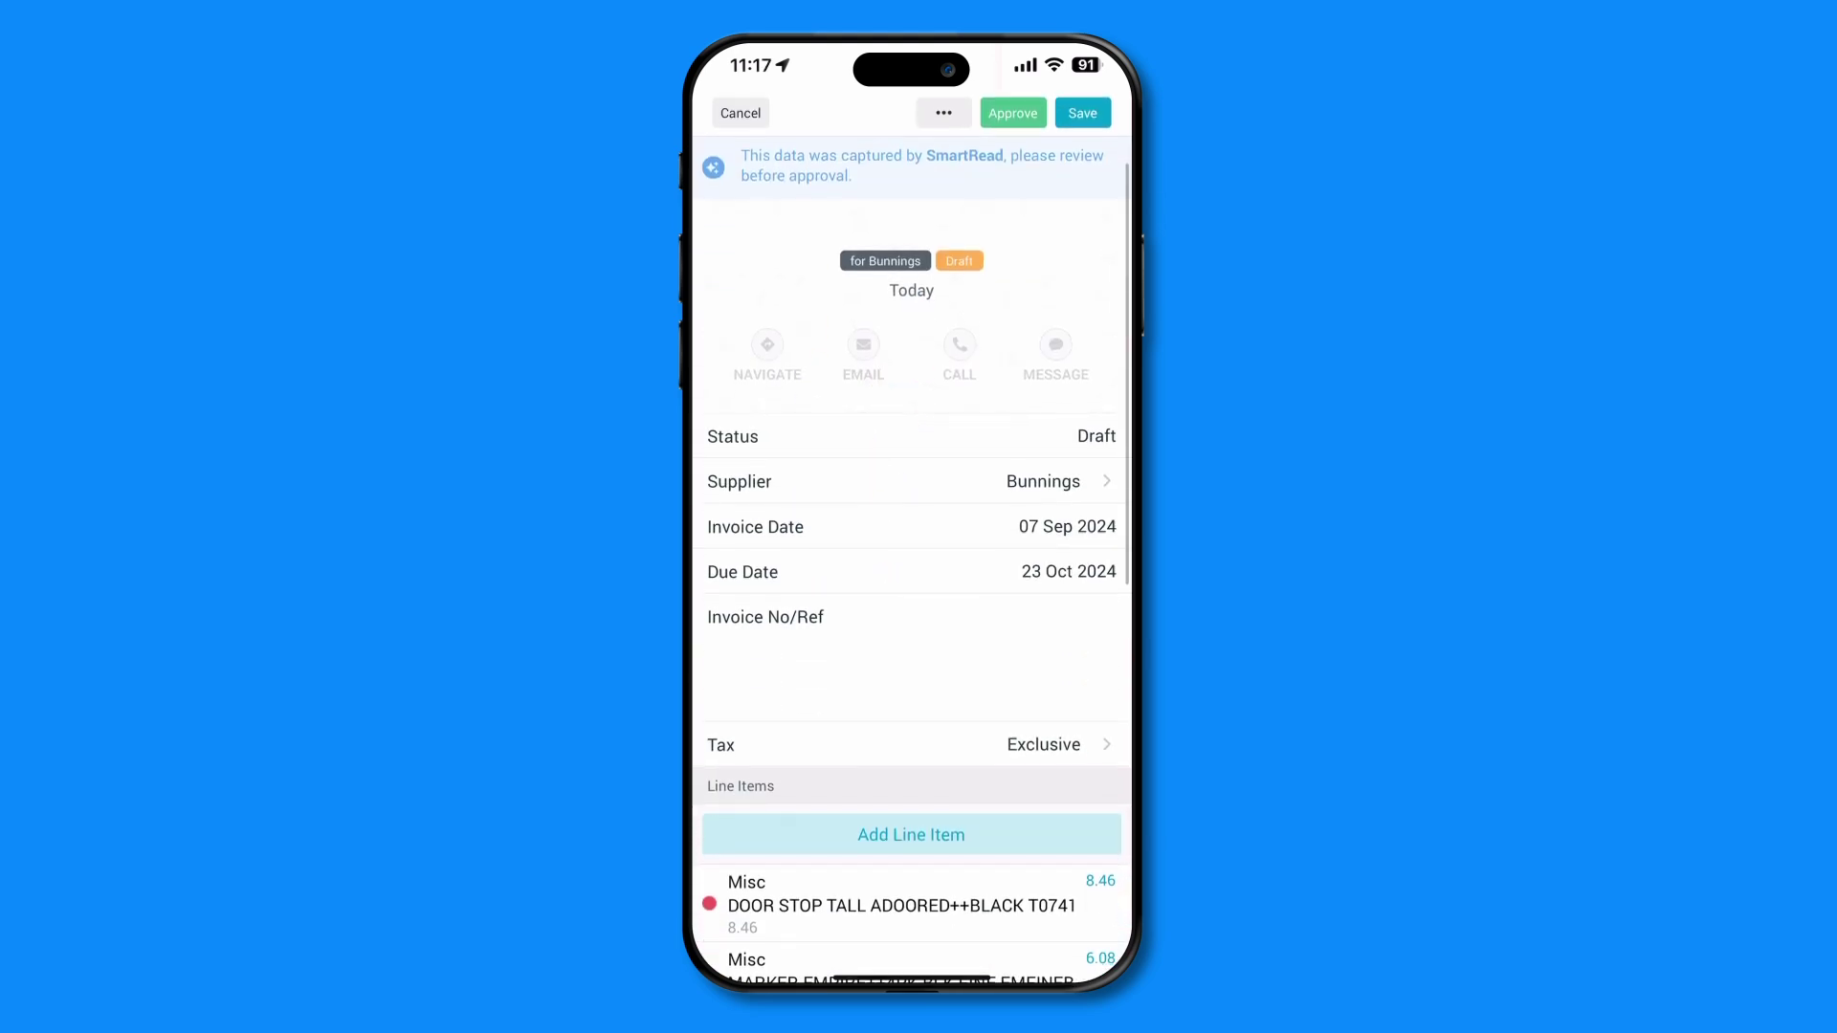
- Check the draft Bunnings bill's line items and 80.61 total, then save it
scroll(911, 565, "down", 5)
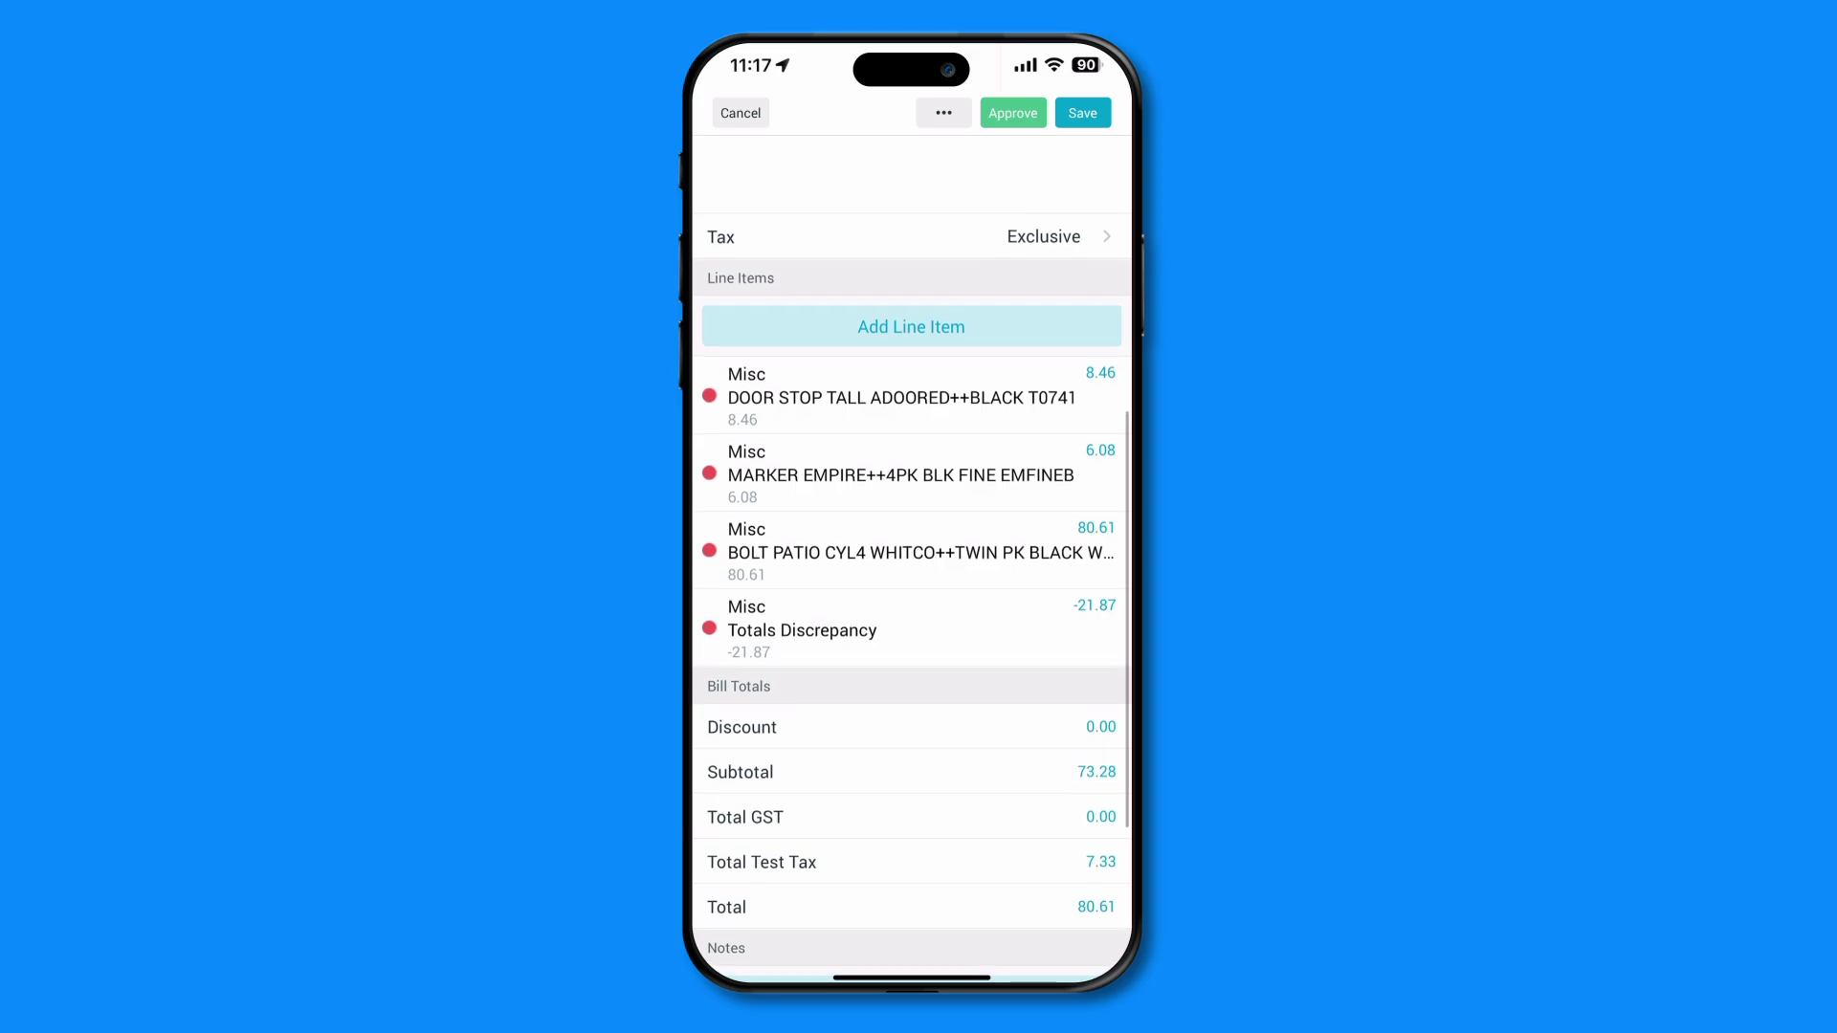
scroll(911, 565, "up", 5)
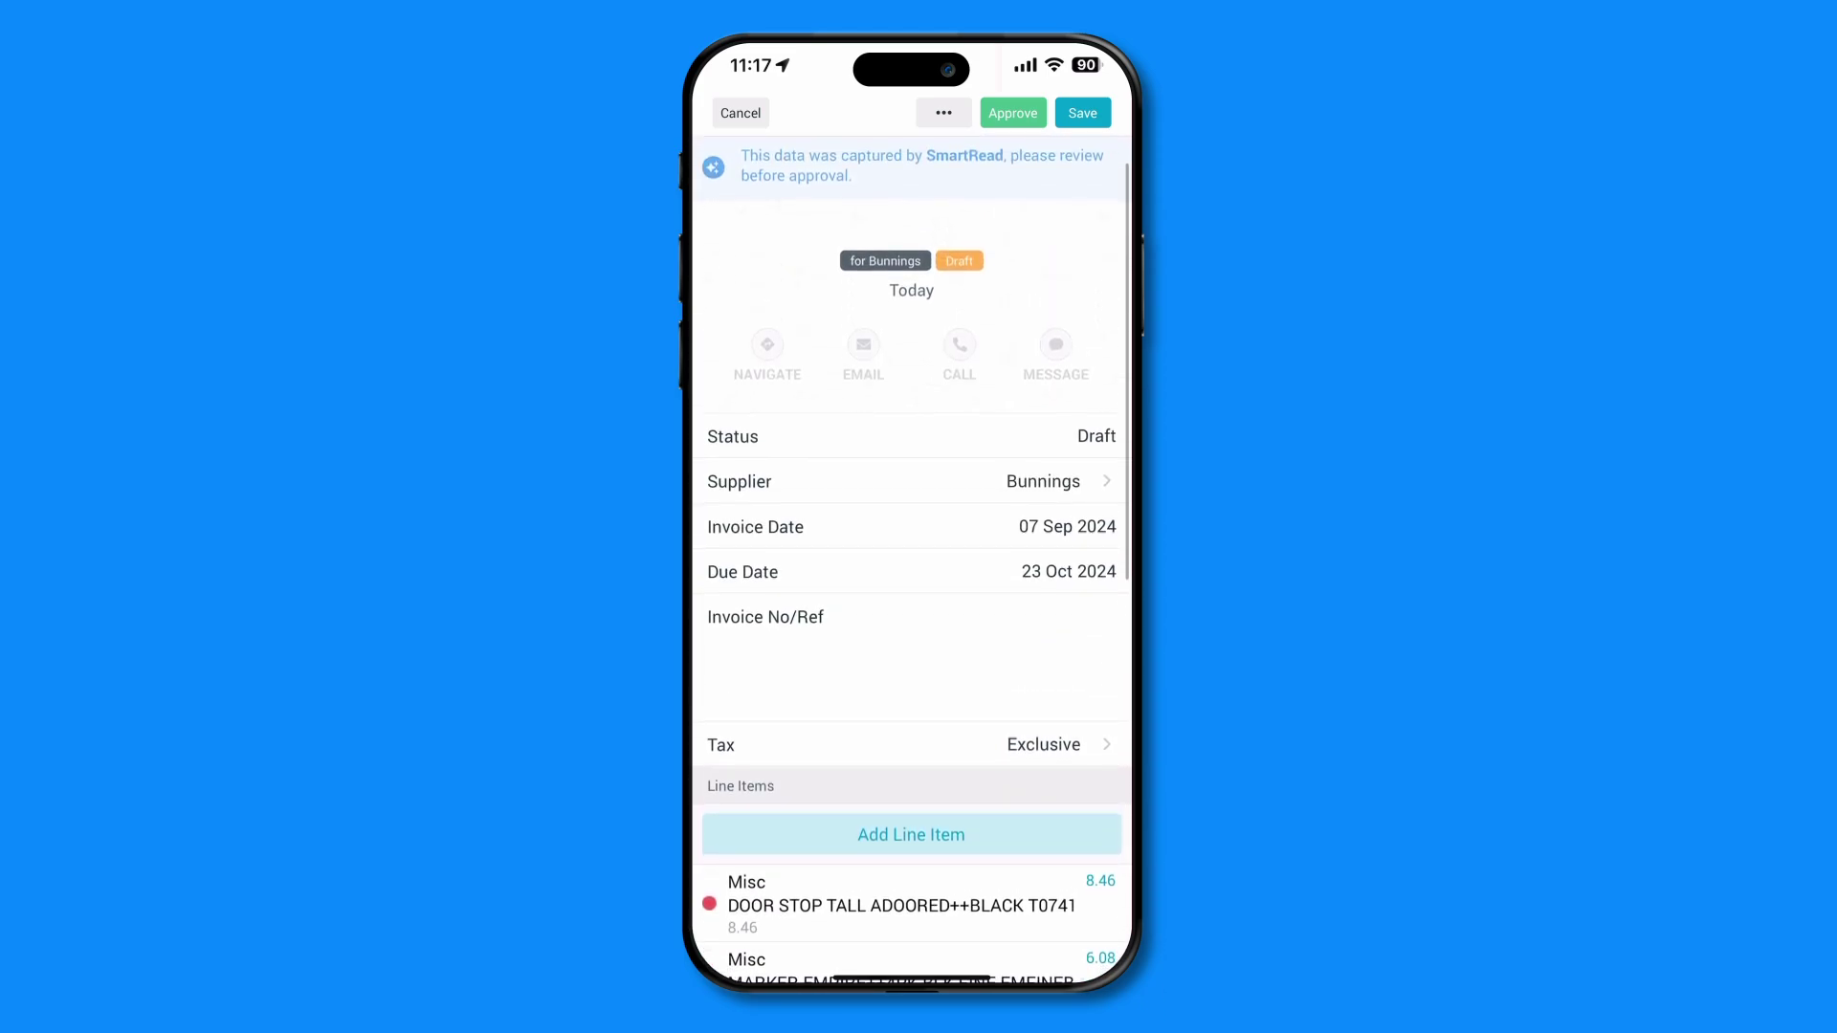
left_click(1082, 113)
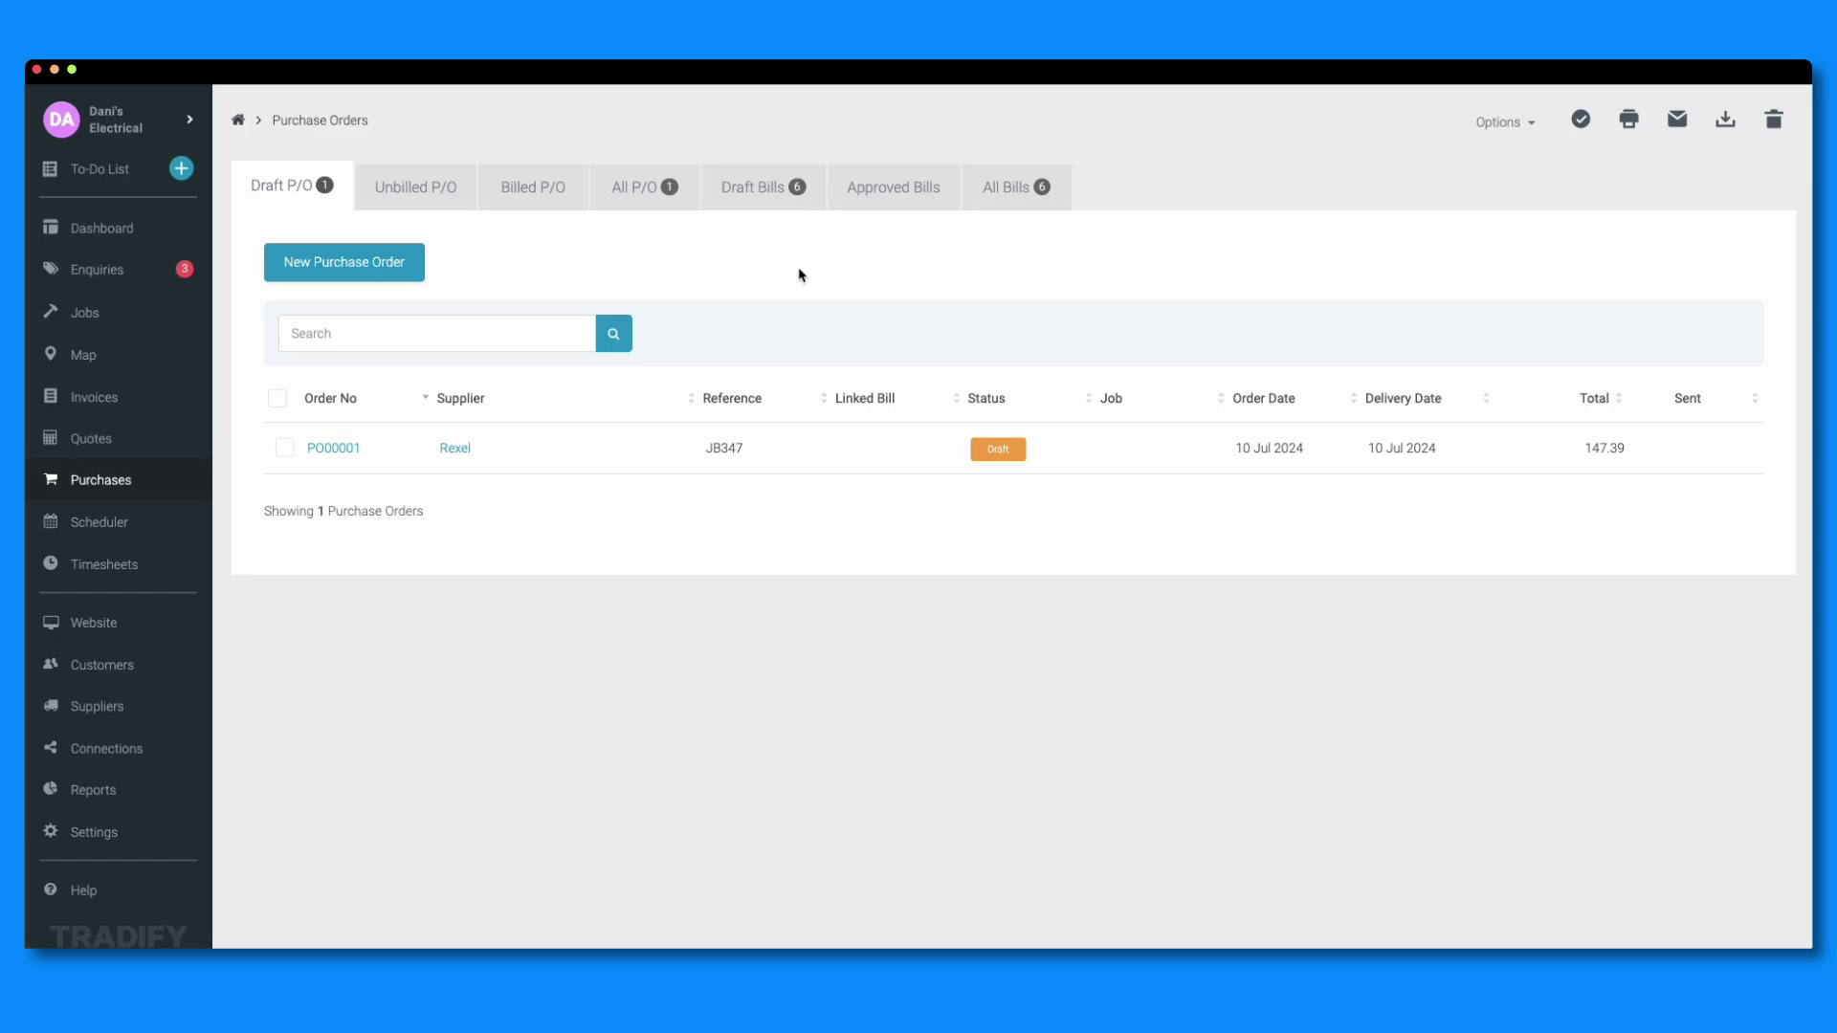
- Navigate from All Bills to job JB00014's Bills tab and show the New Bill options
left_click(1018, 186)
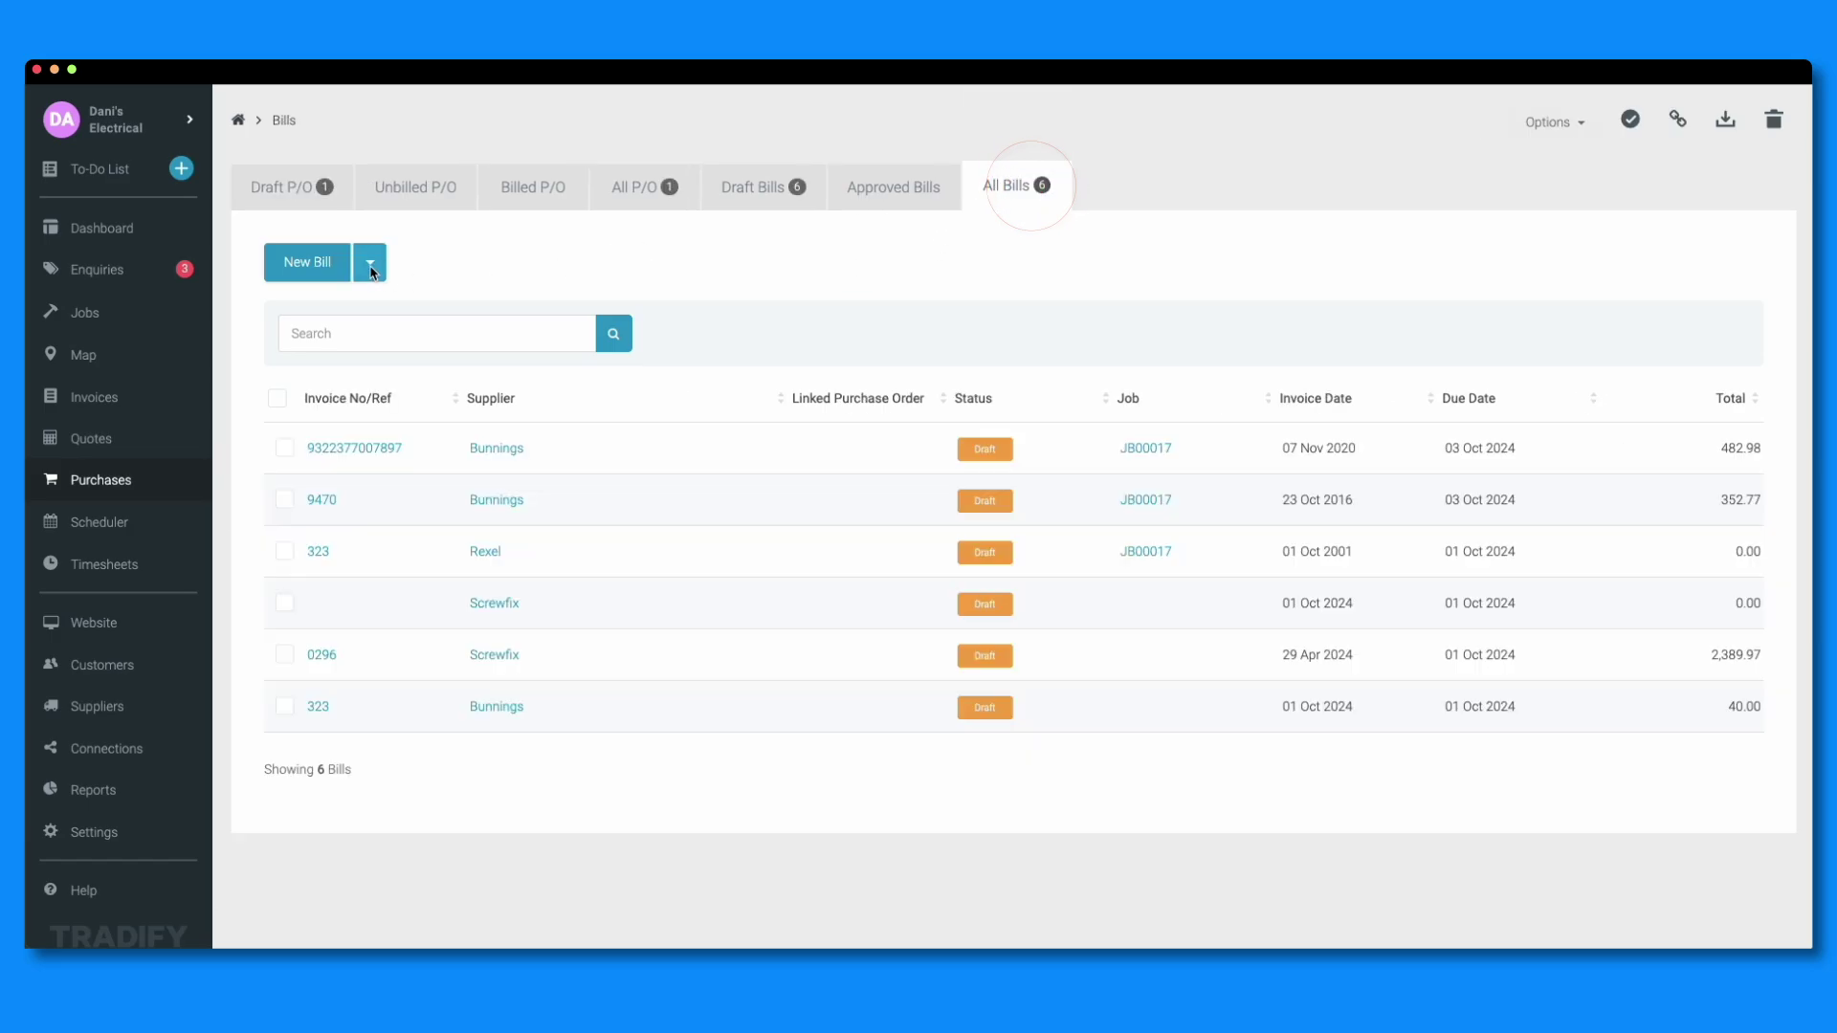
left_click(370, 266)
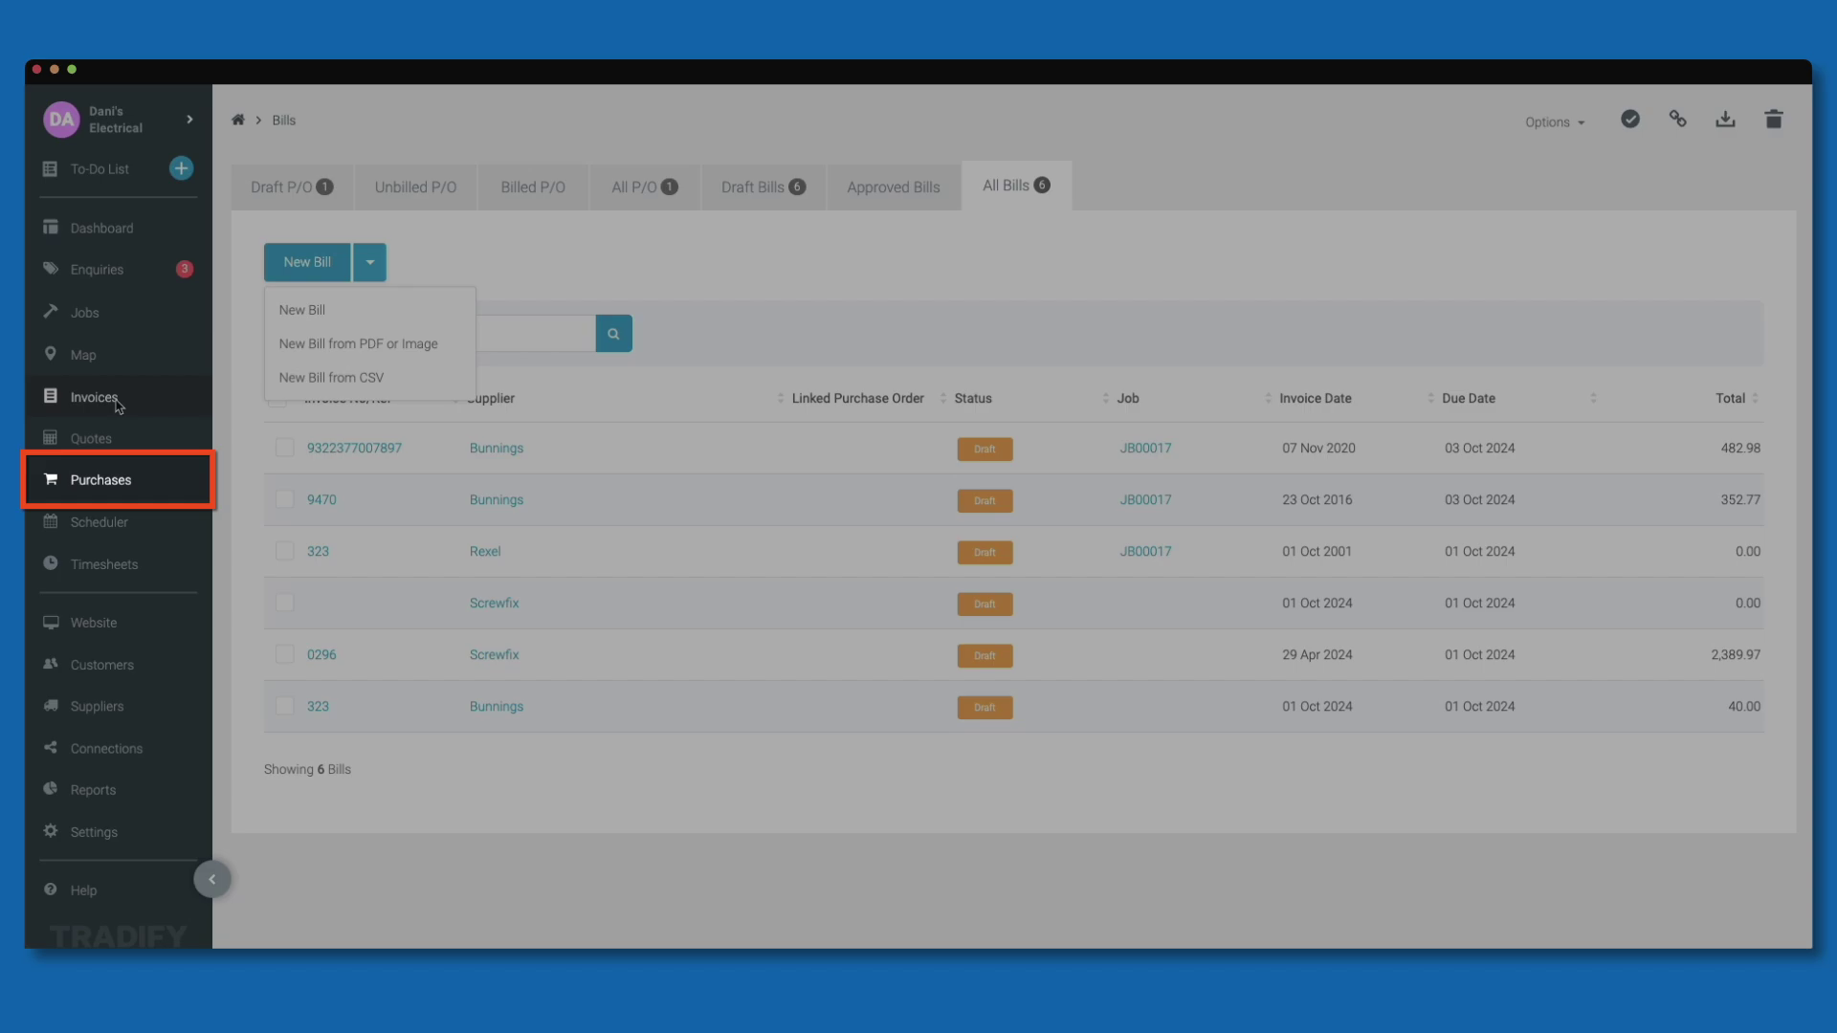
left_click(87, 324)
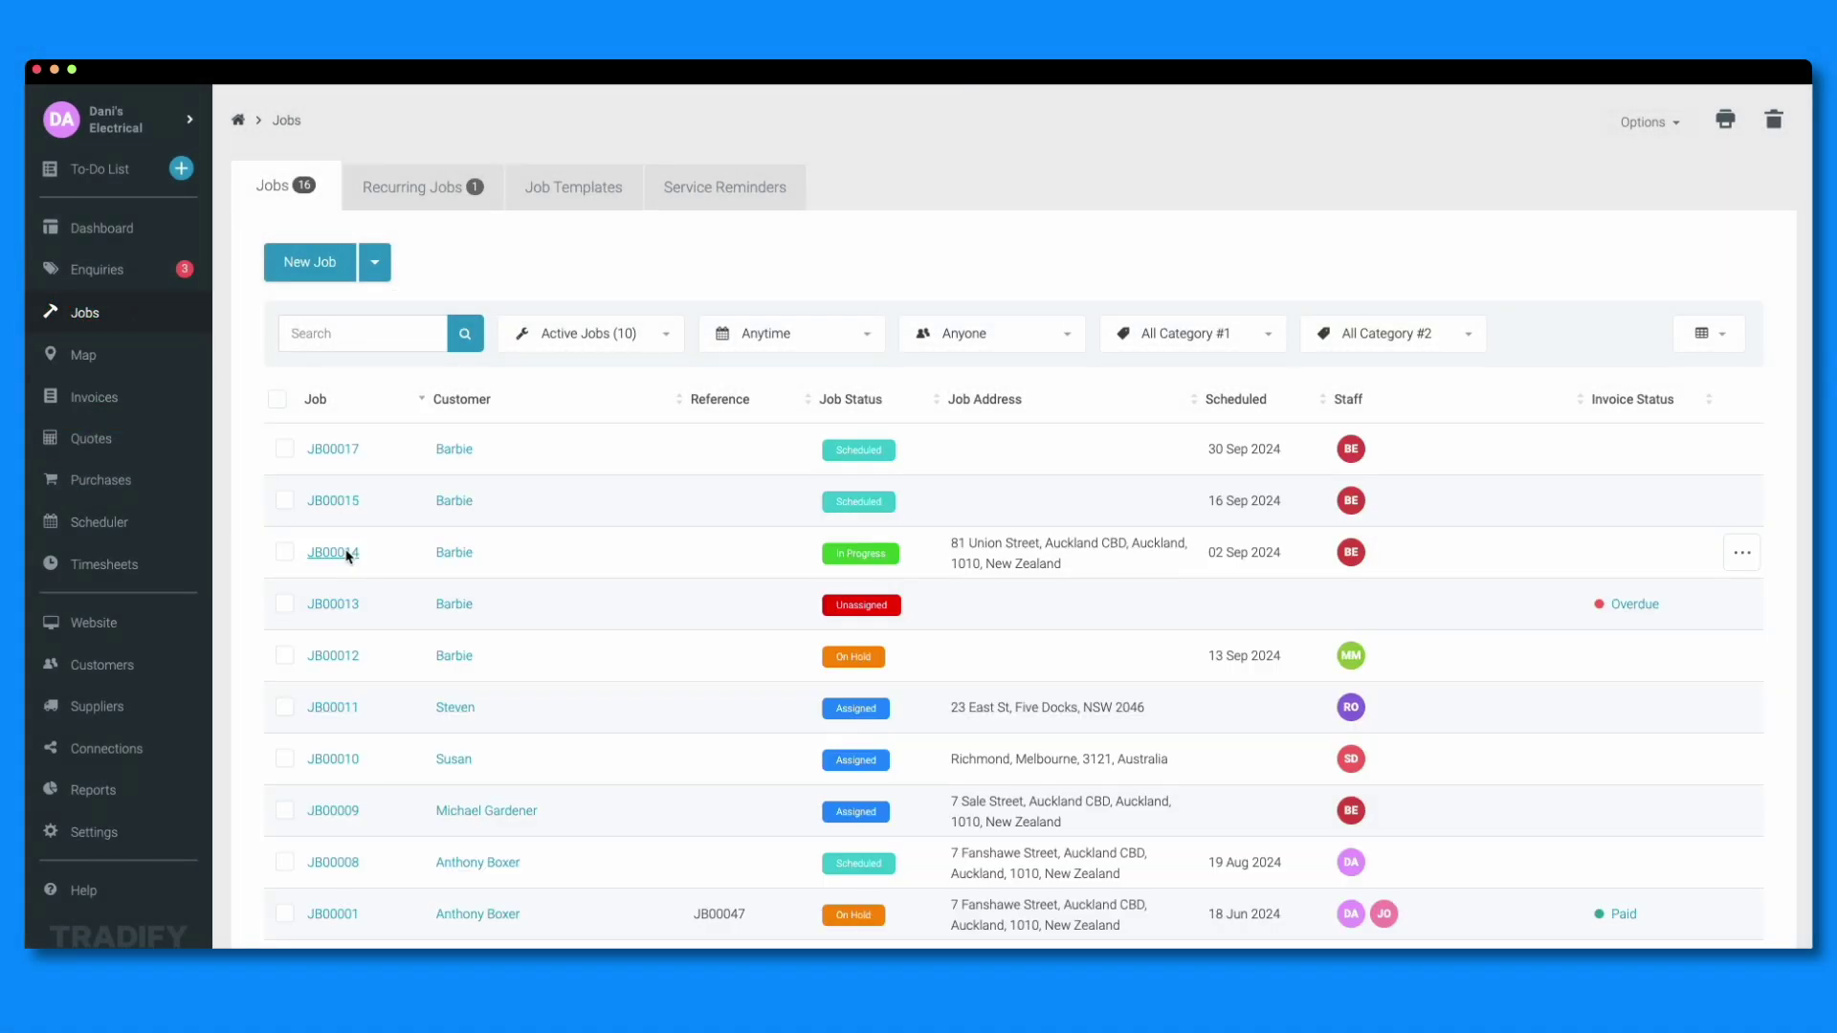
left_click(340, 553)
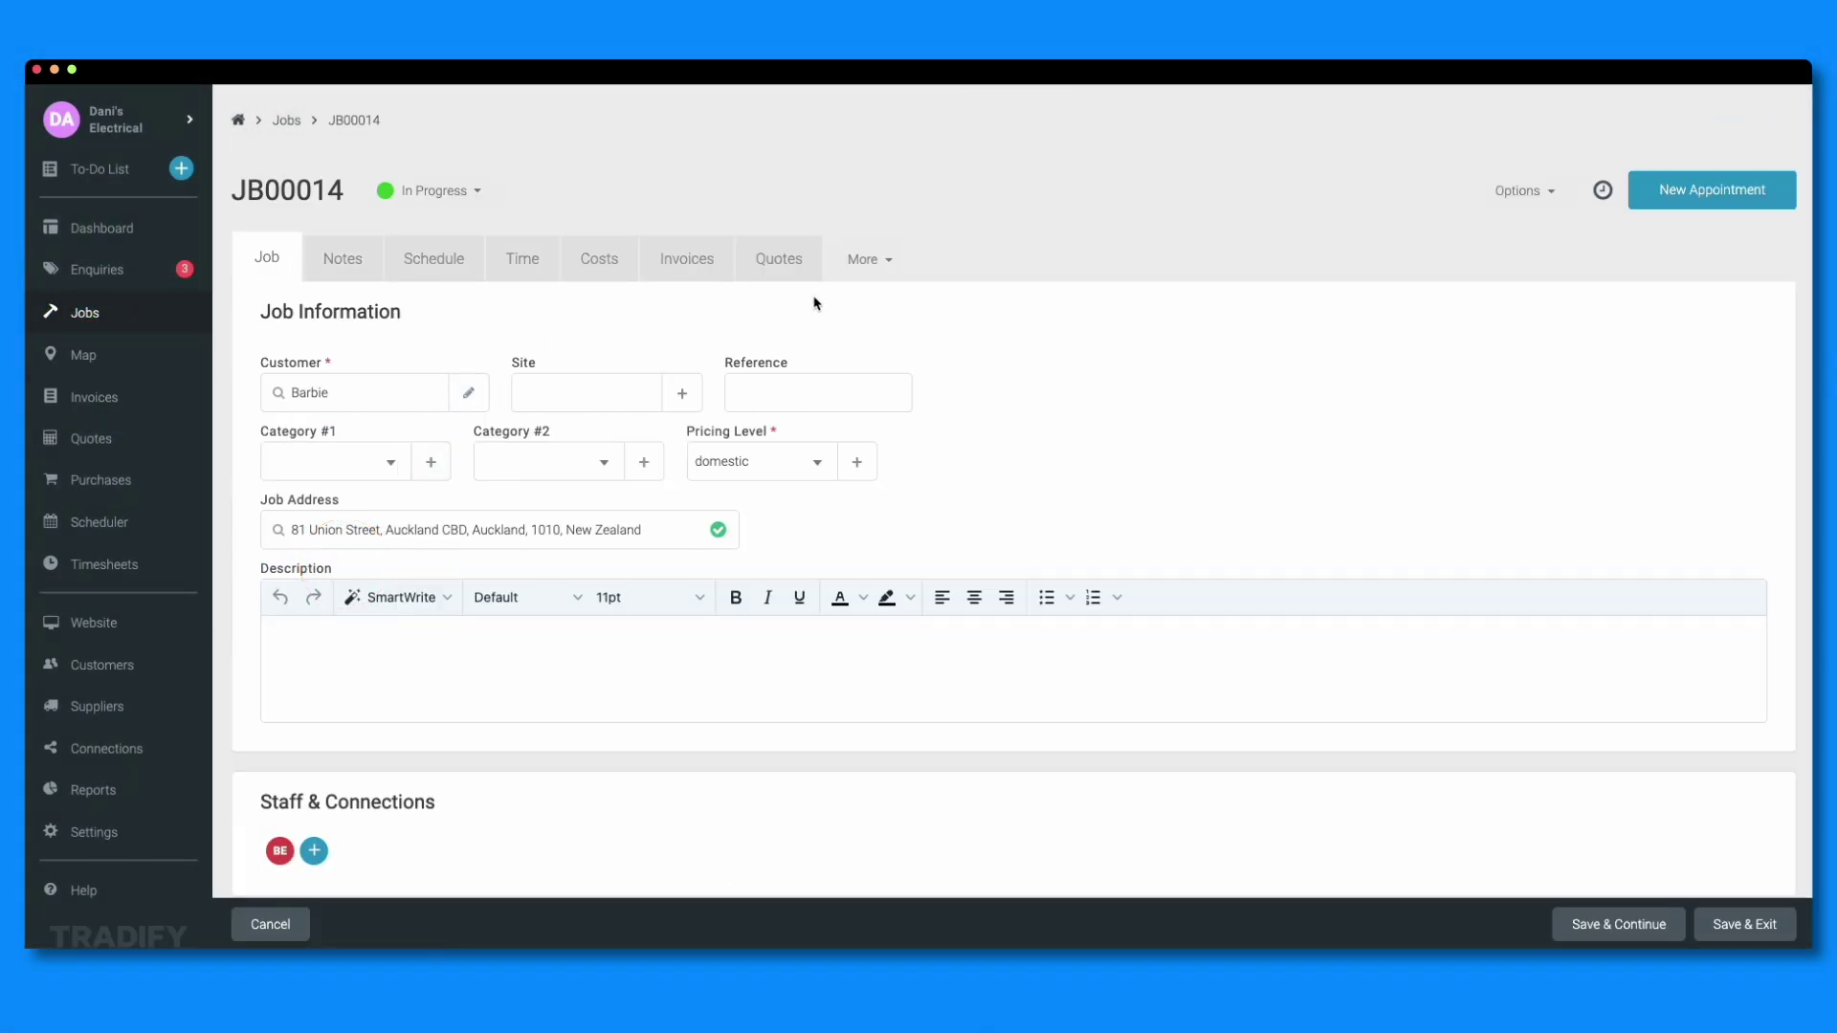
left_click(890, 265)
left_click(874, 340)
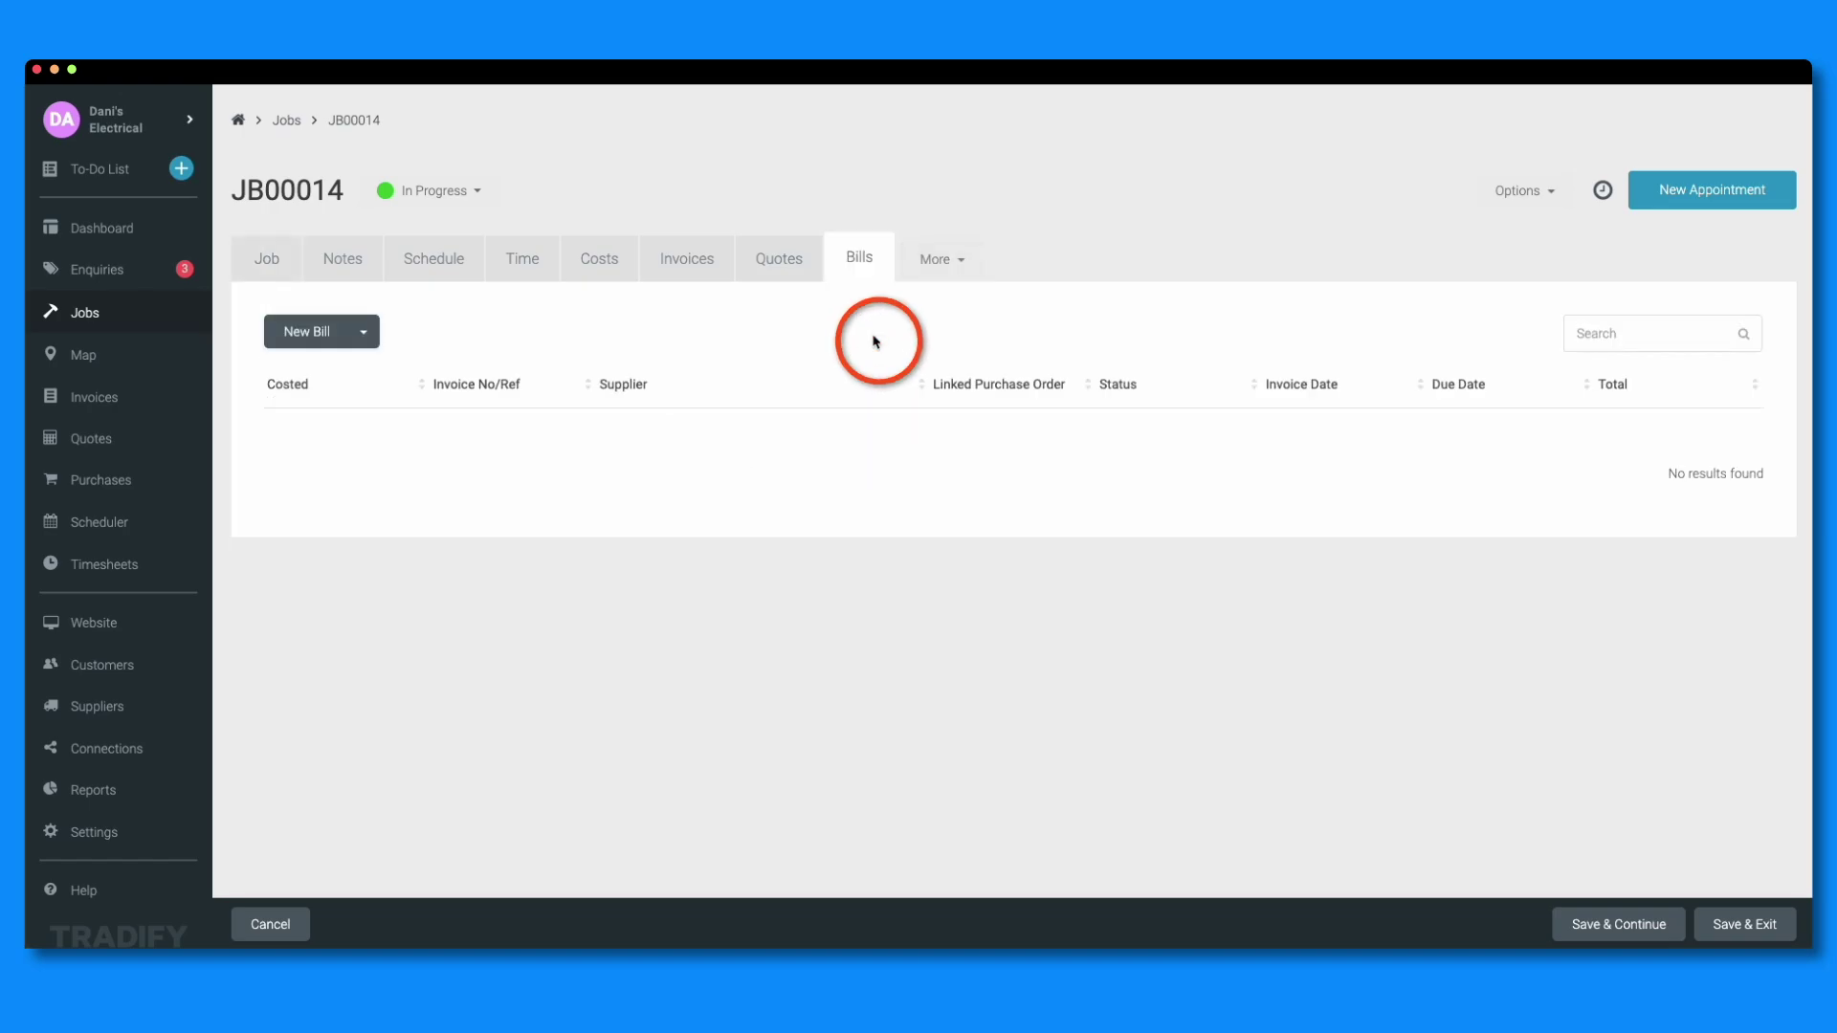
left_click(370, 341)
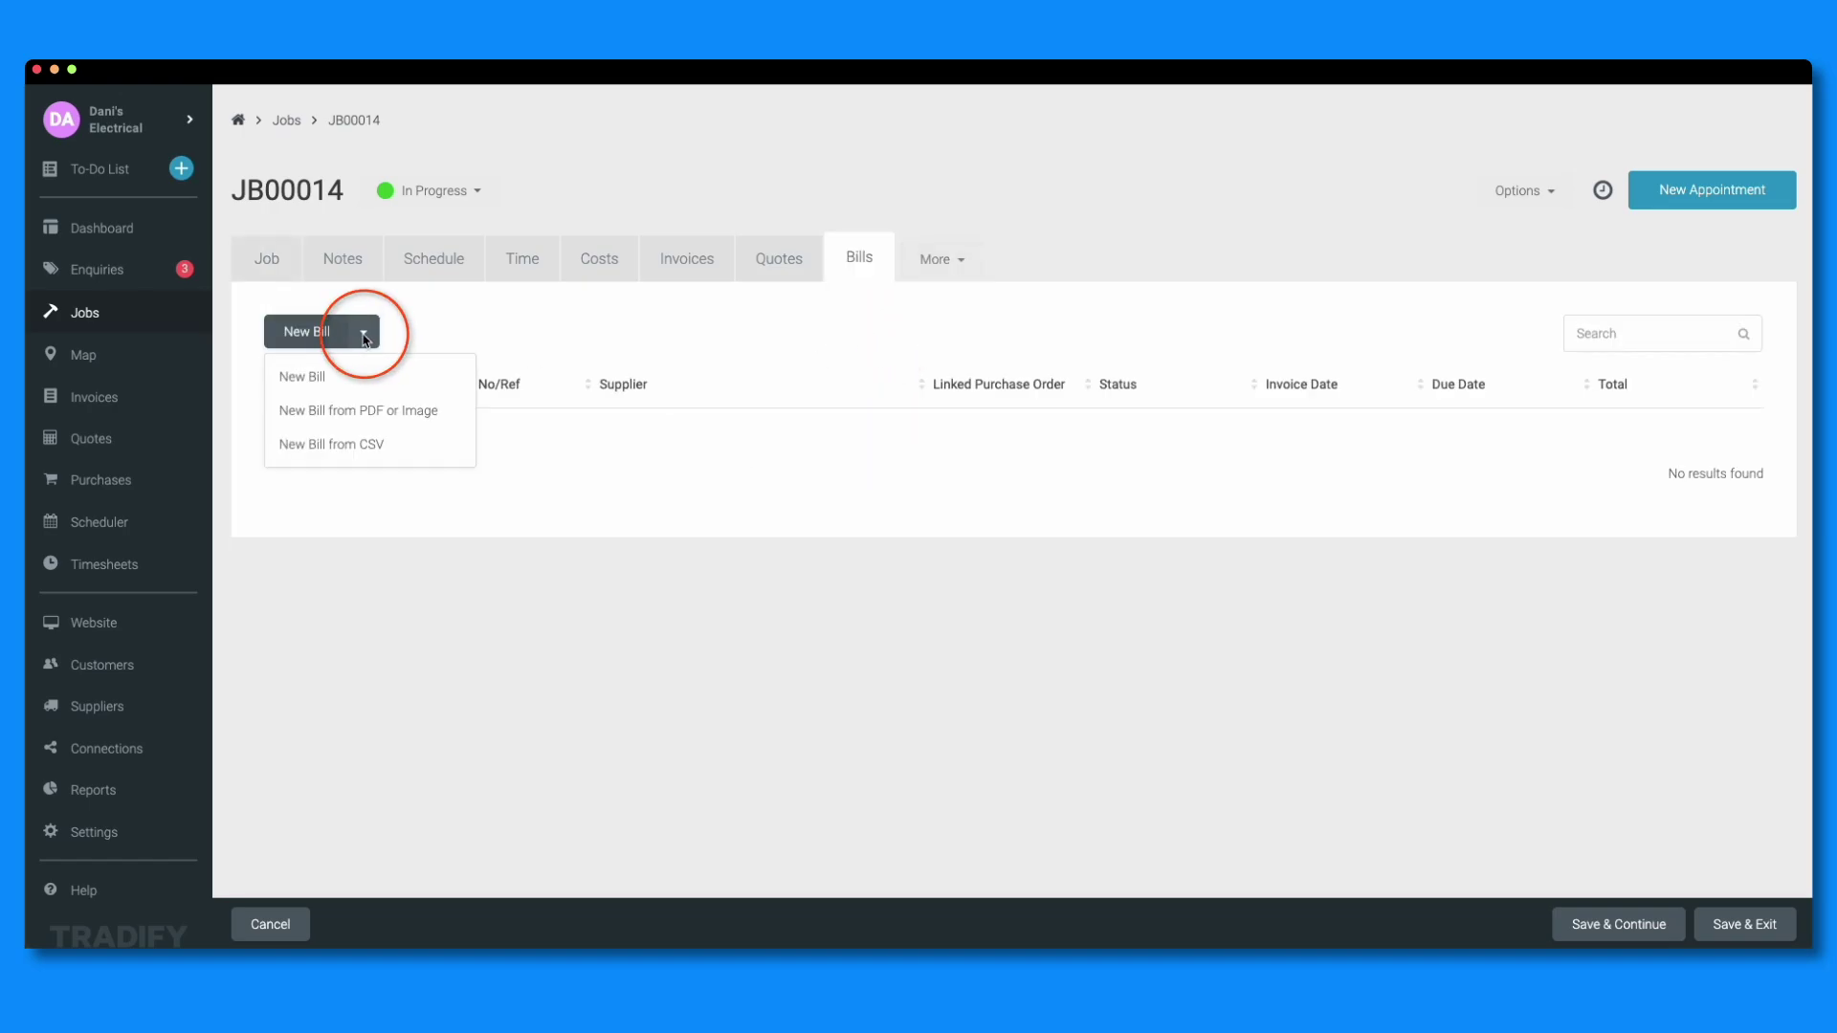
- Start a new bill from a PDF or image with Bunnings as the supplier
left_click(365, 409)
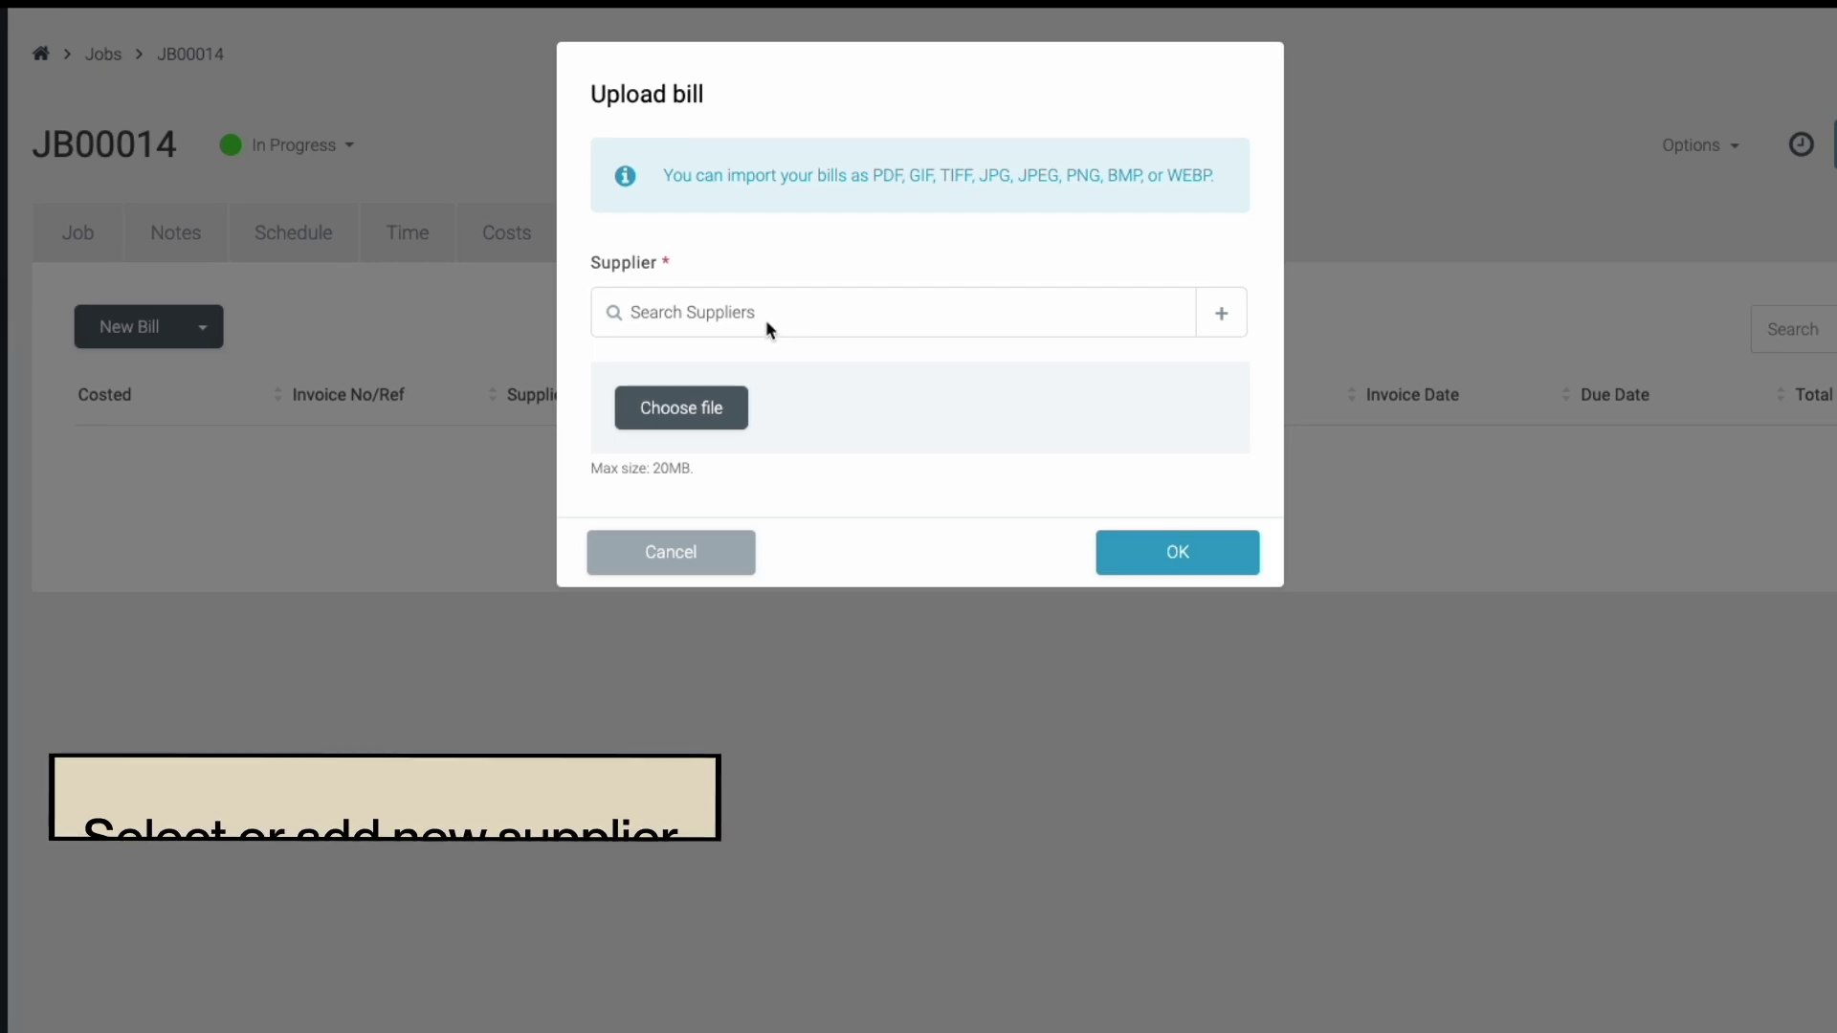
type("bunn")
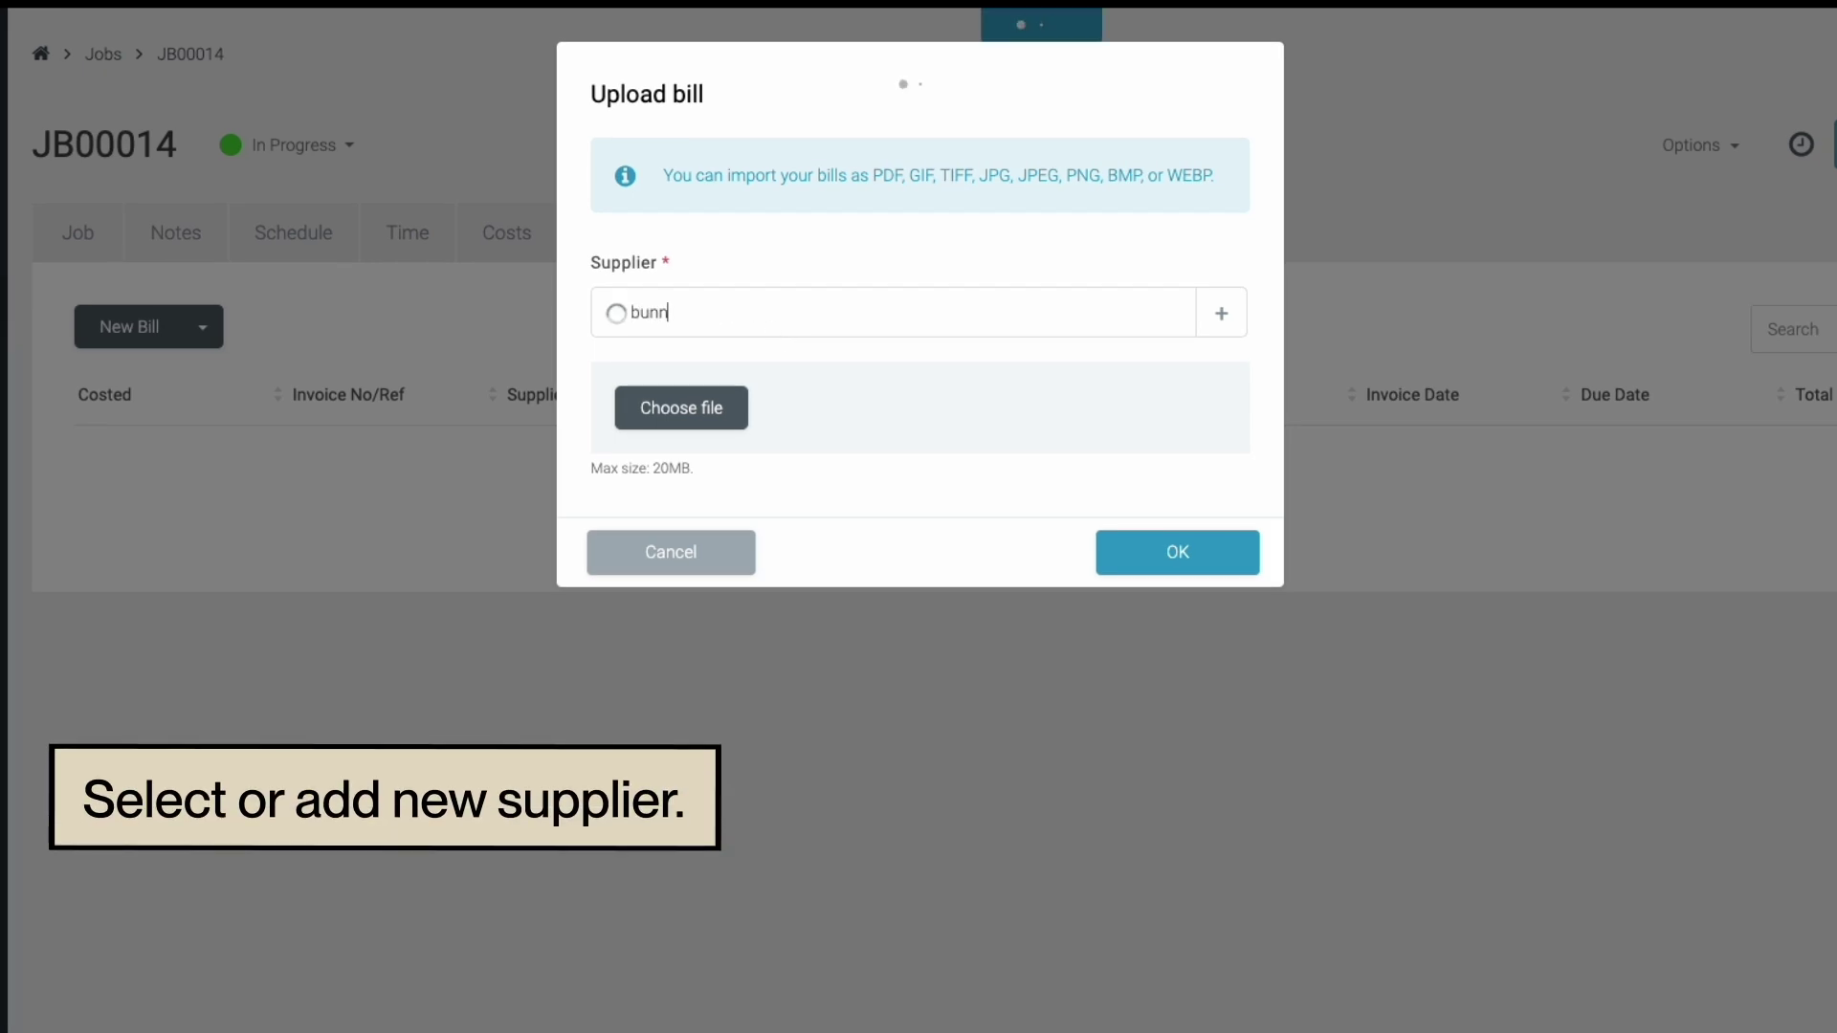
left_click(748, 356)
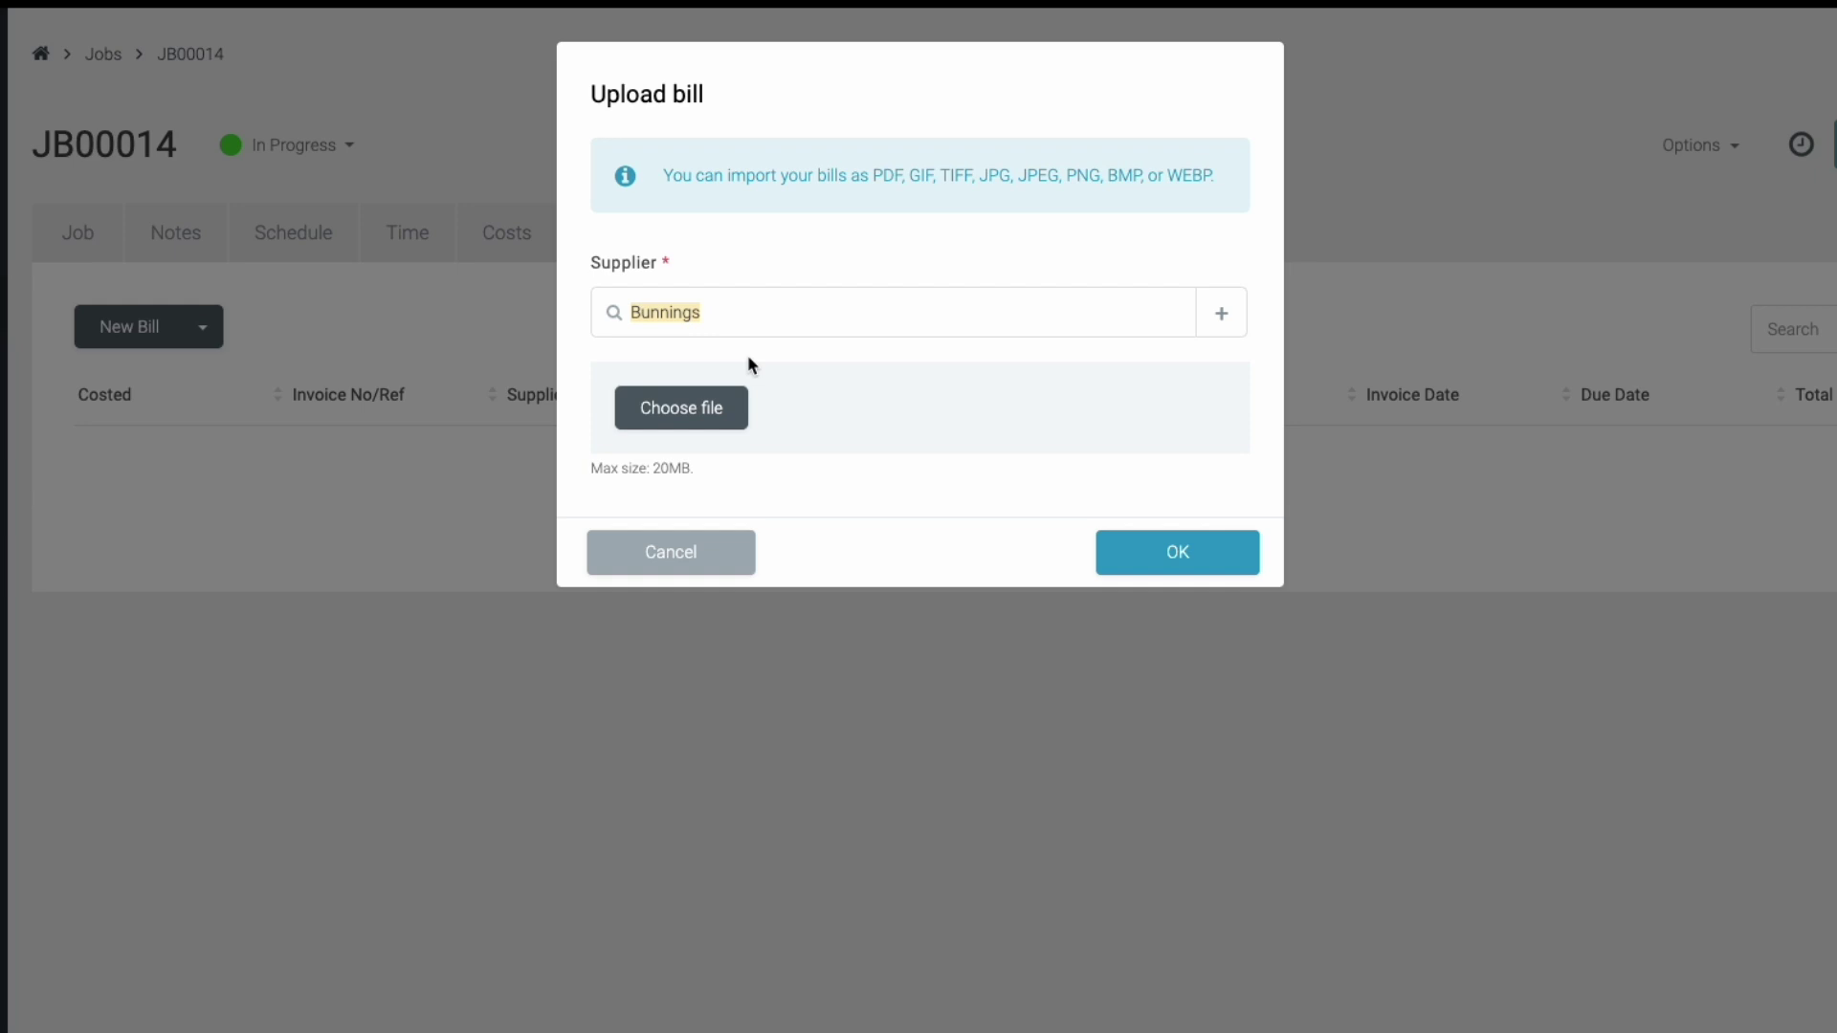
- Attach 7347-01411271.pdf.pdf and submit it for SmartRead to read
left_click(709, 414)
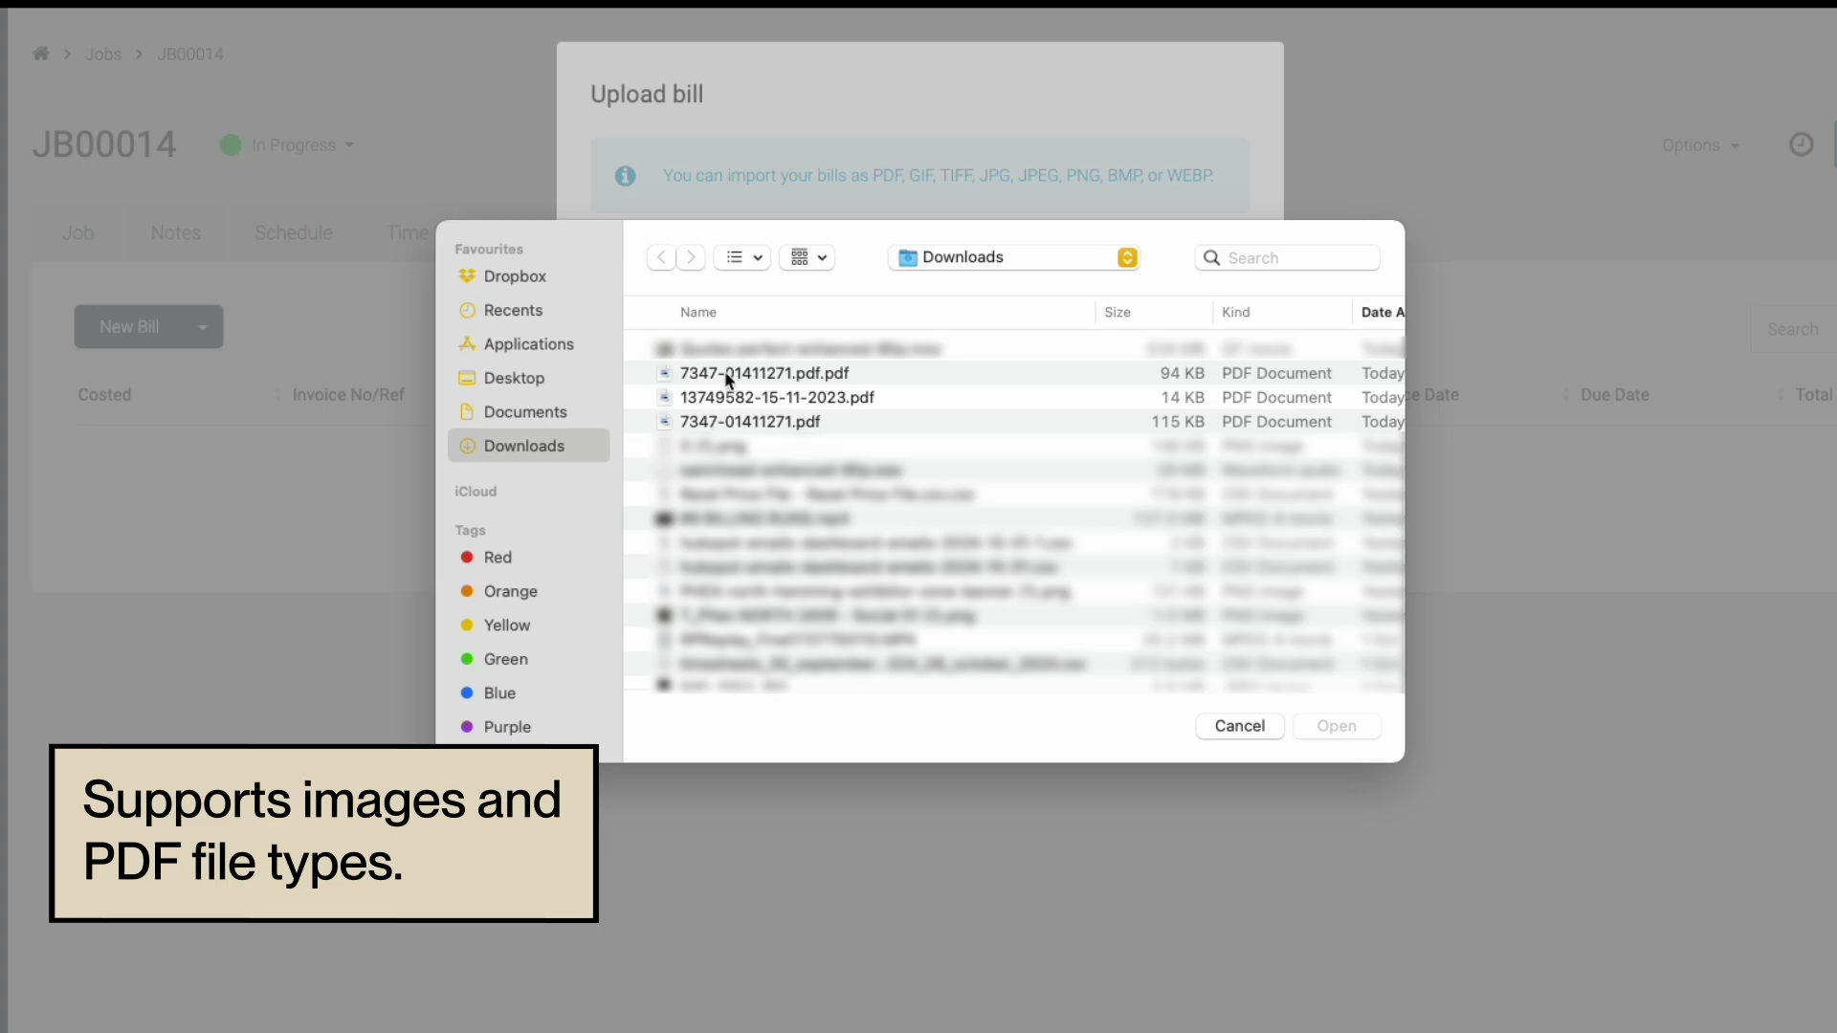
left_click(727, 375)
left_click(1334, 727)
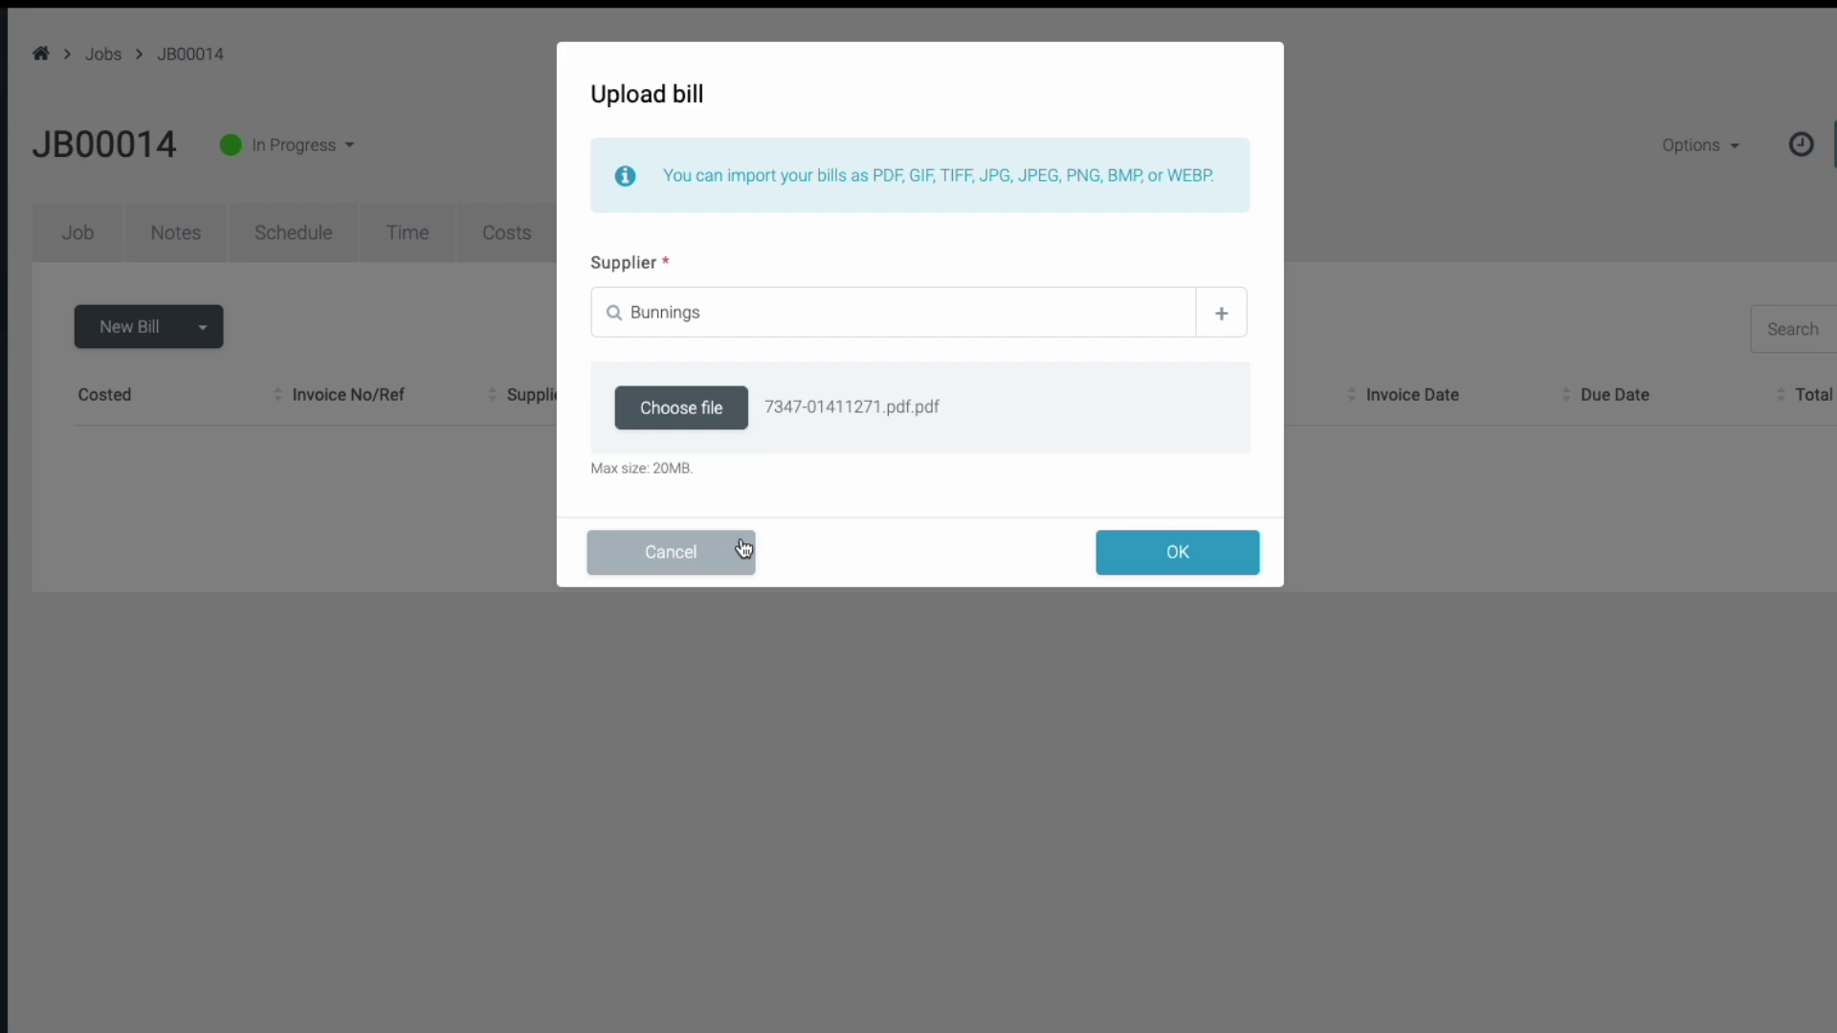
left_click(1175, 554)
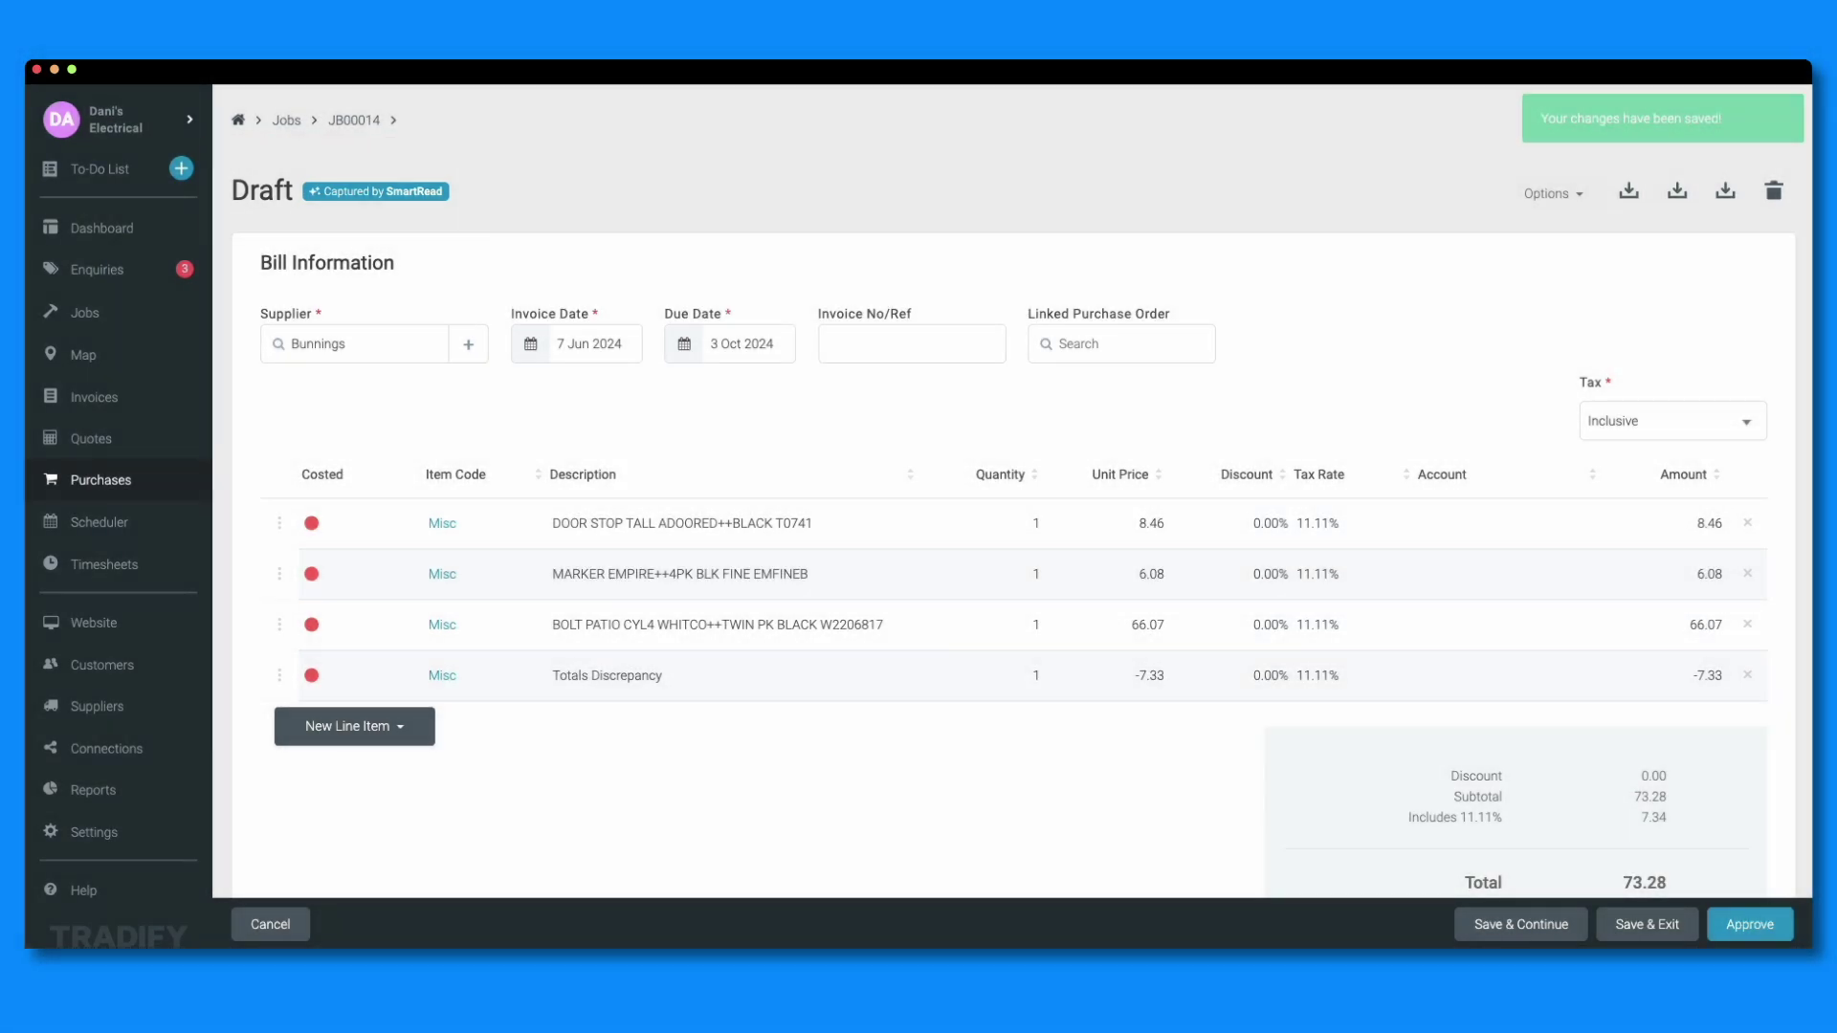
- Change the bill's invoice date from 7 Jun 2024 to 3 Sep 2024, then scroll down the bill
left_click(528, 343)
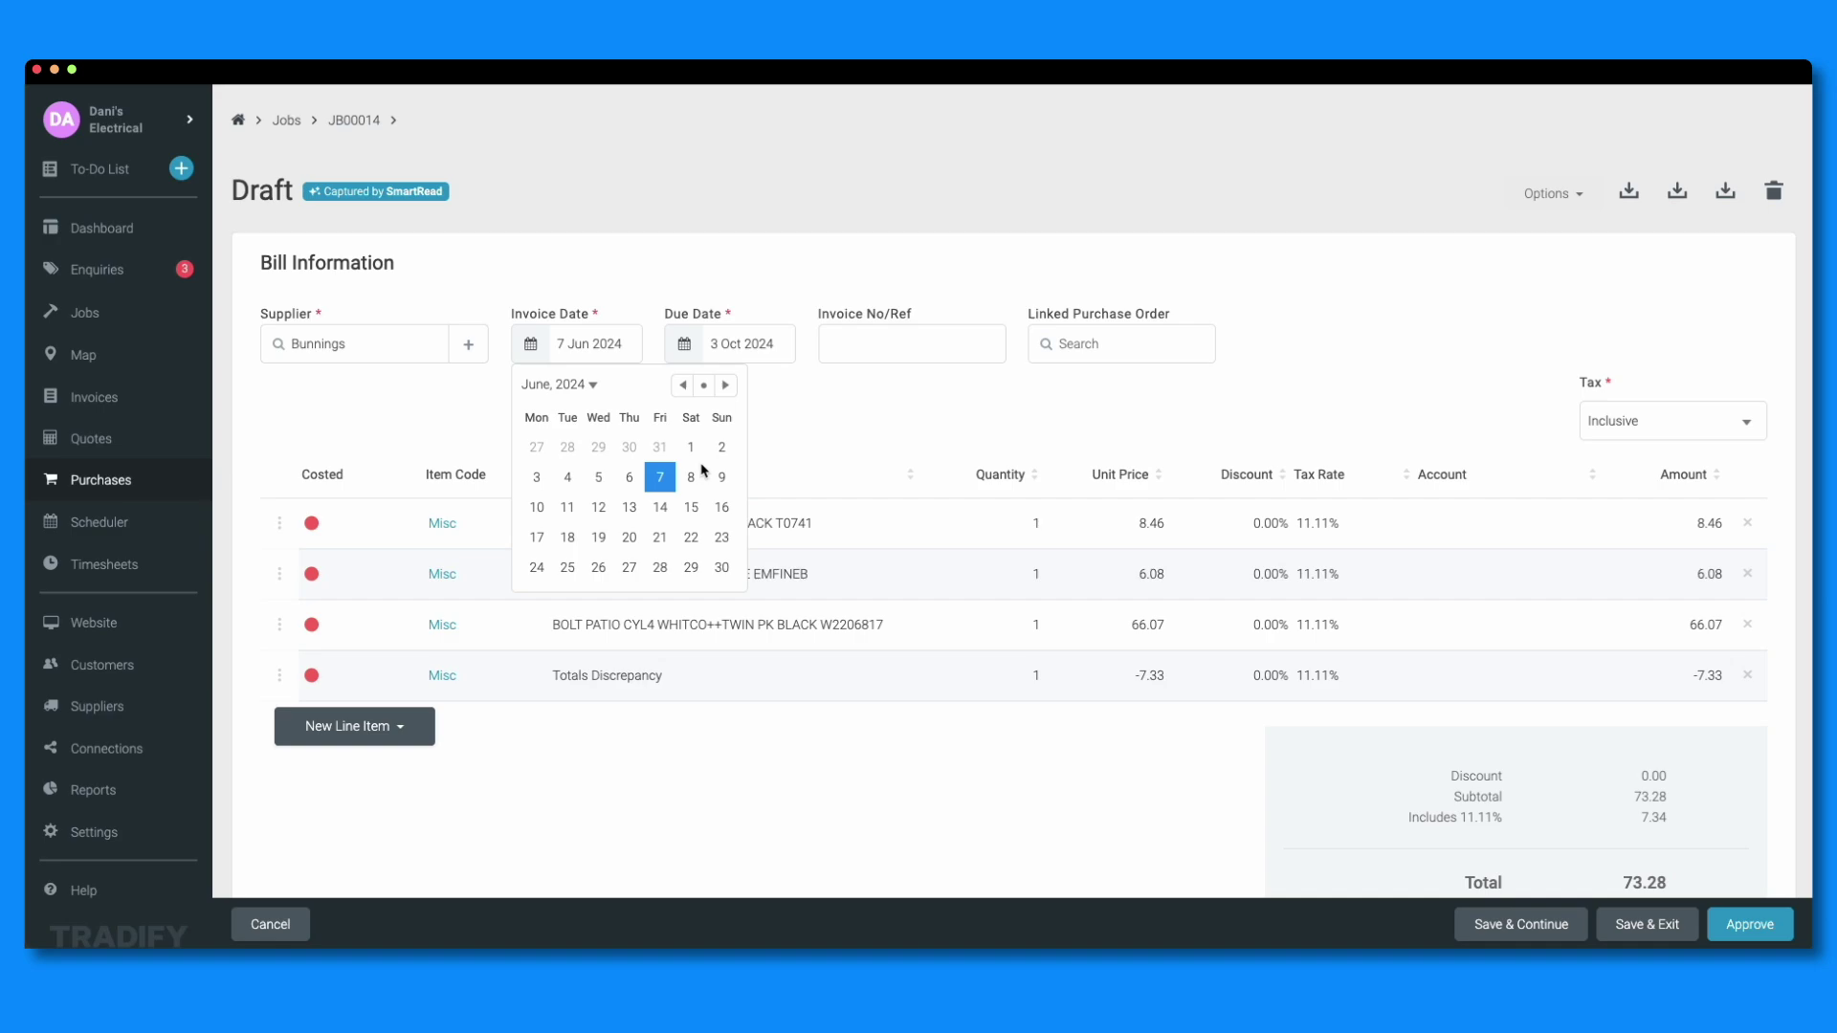
left_click(730, 387)
left_click(730, 387)
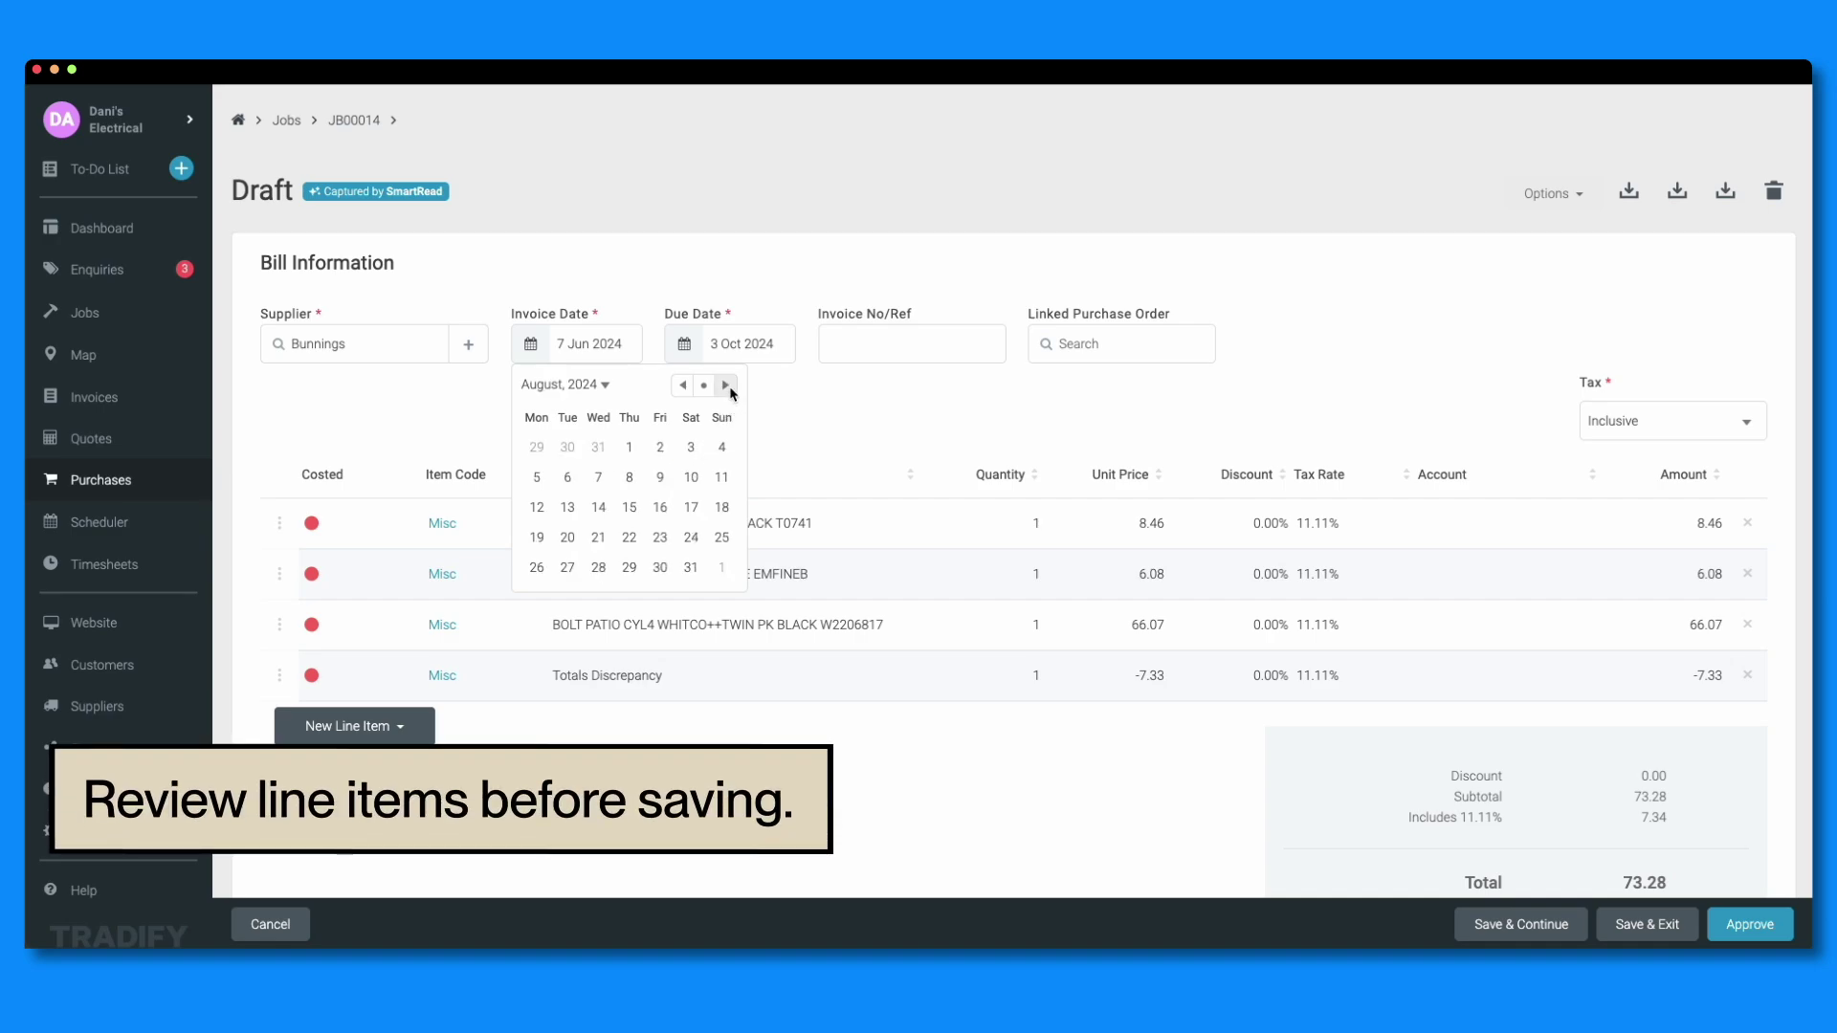
left_click(730, 388)
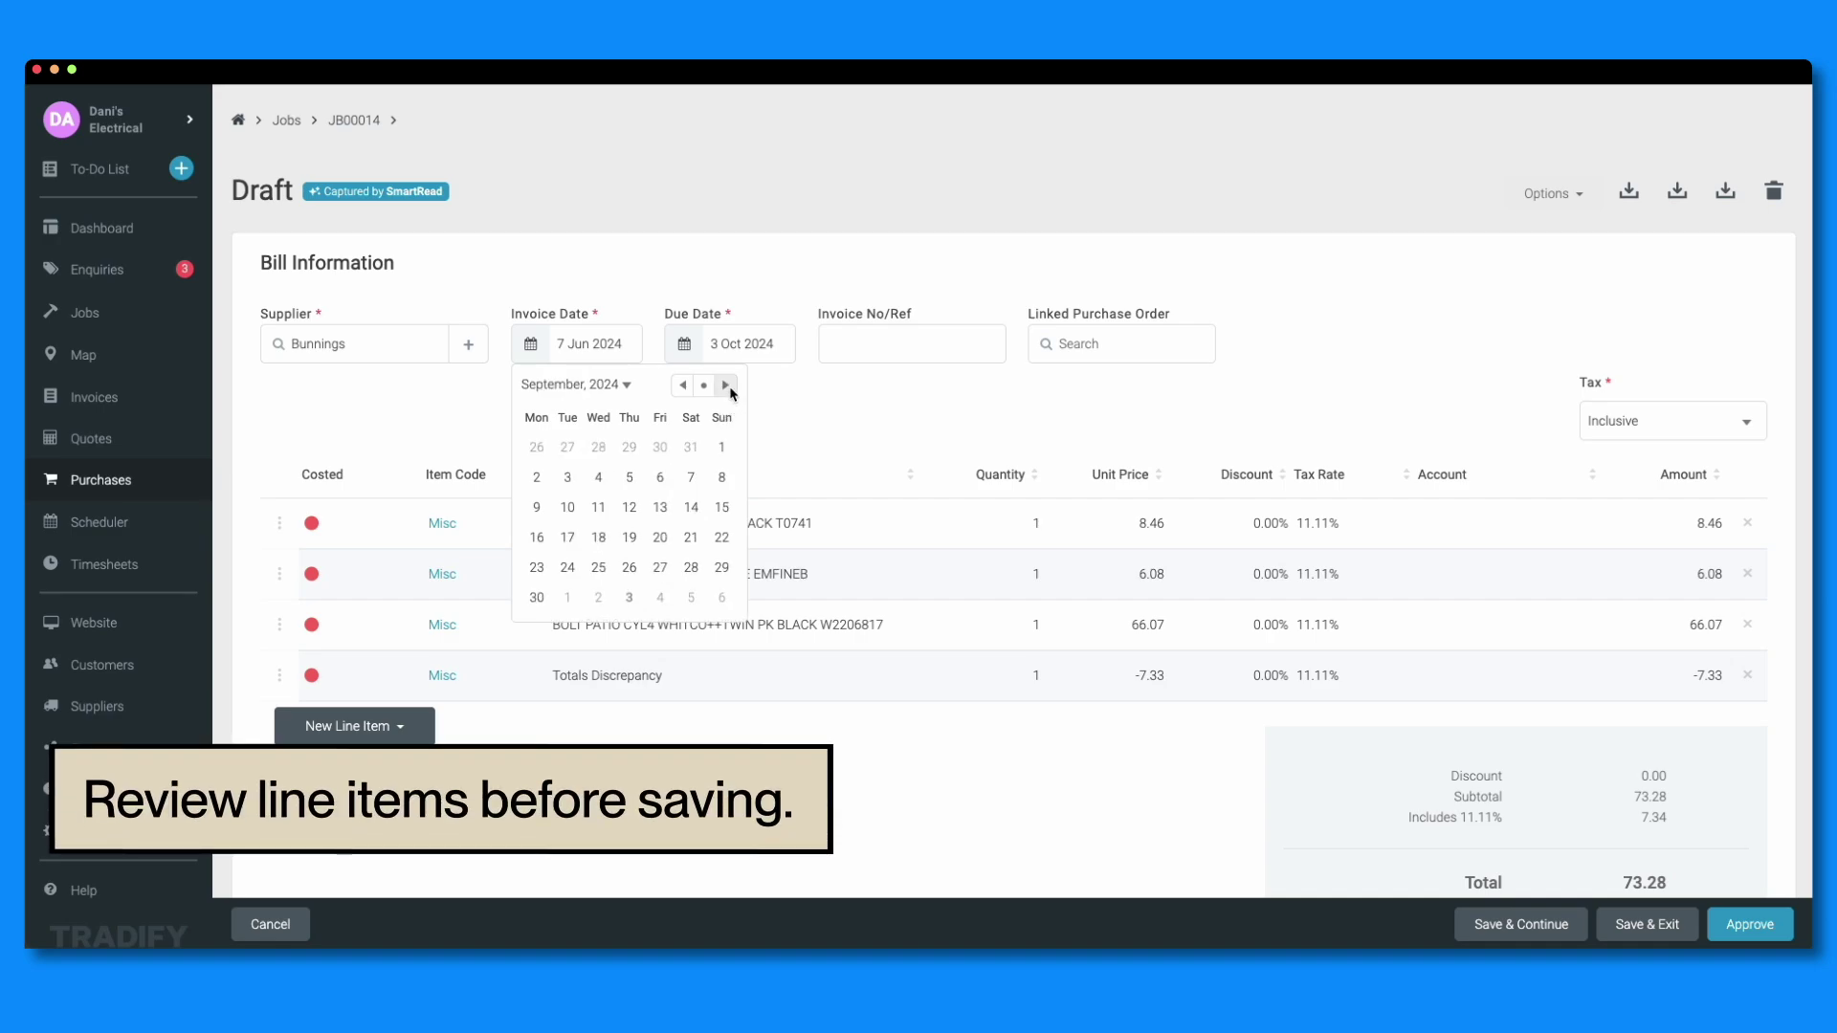
left_click(566, 478)
scroll(657, 403, "down", 1)
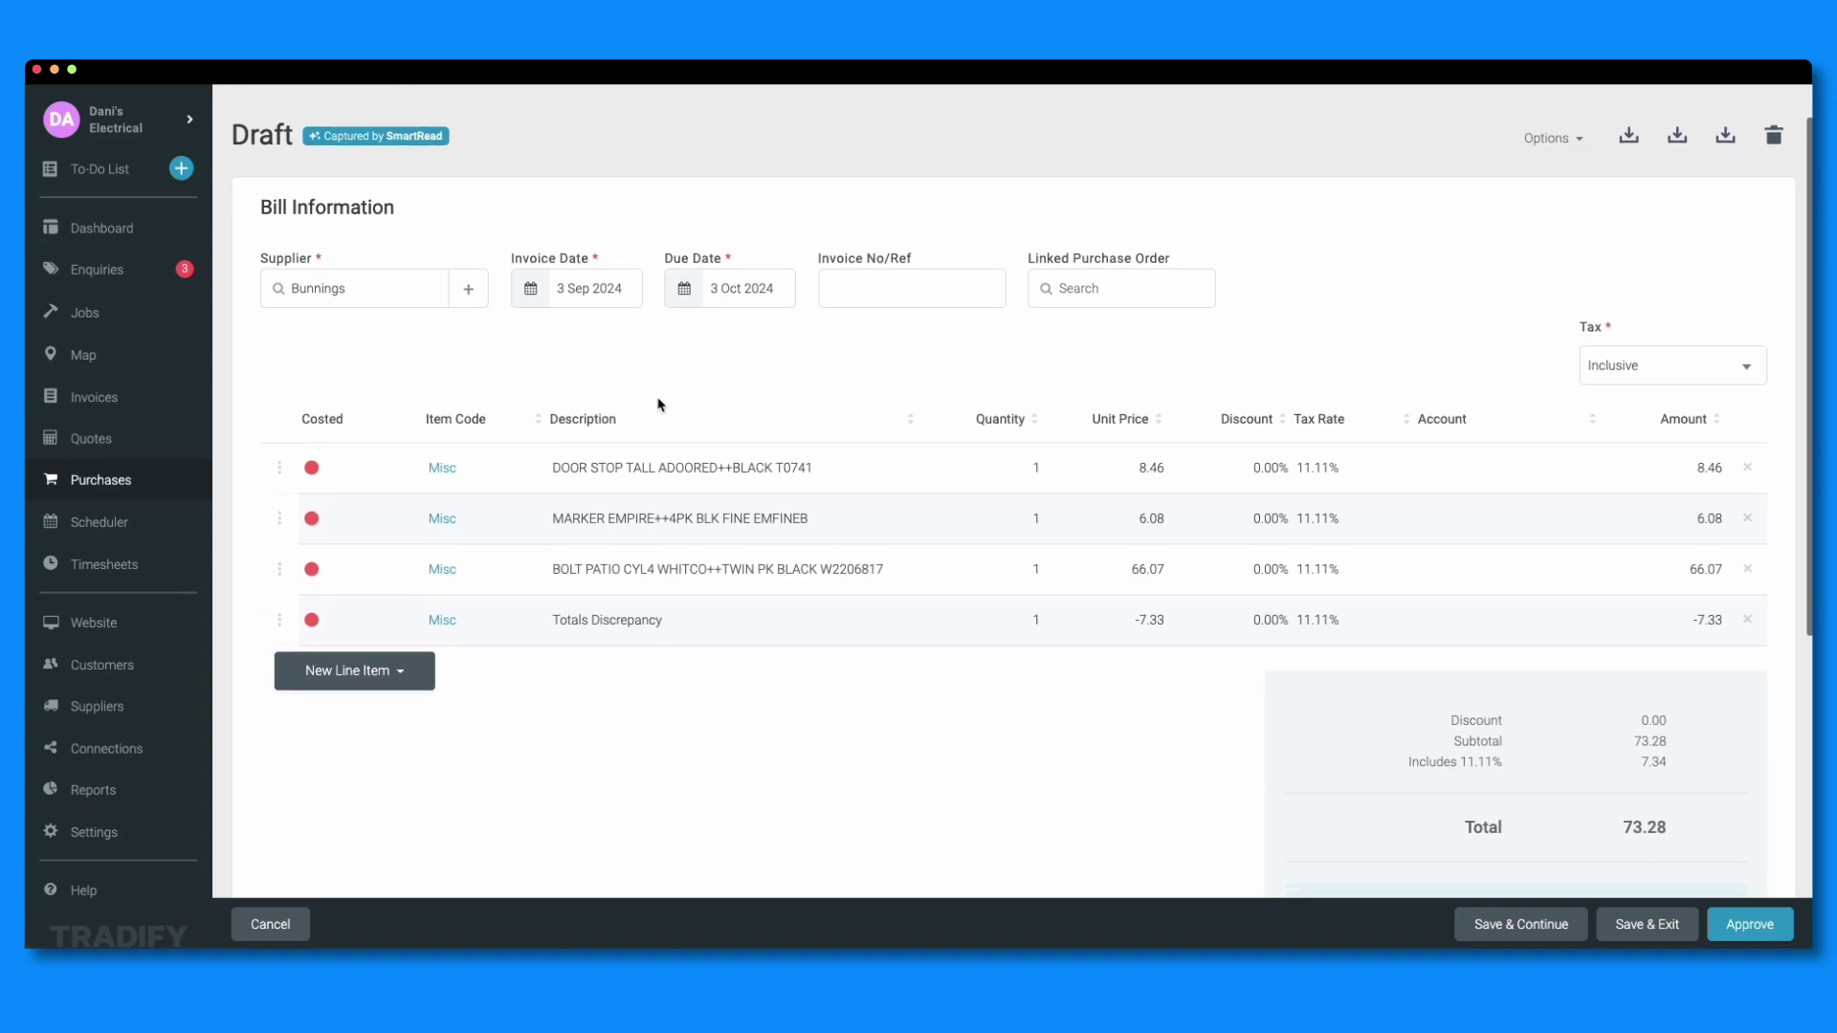
scroll(659, 404, "down", 5)
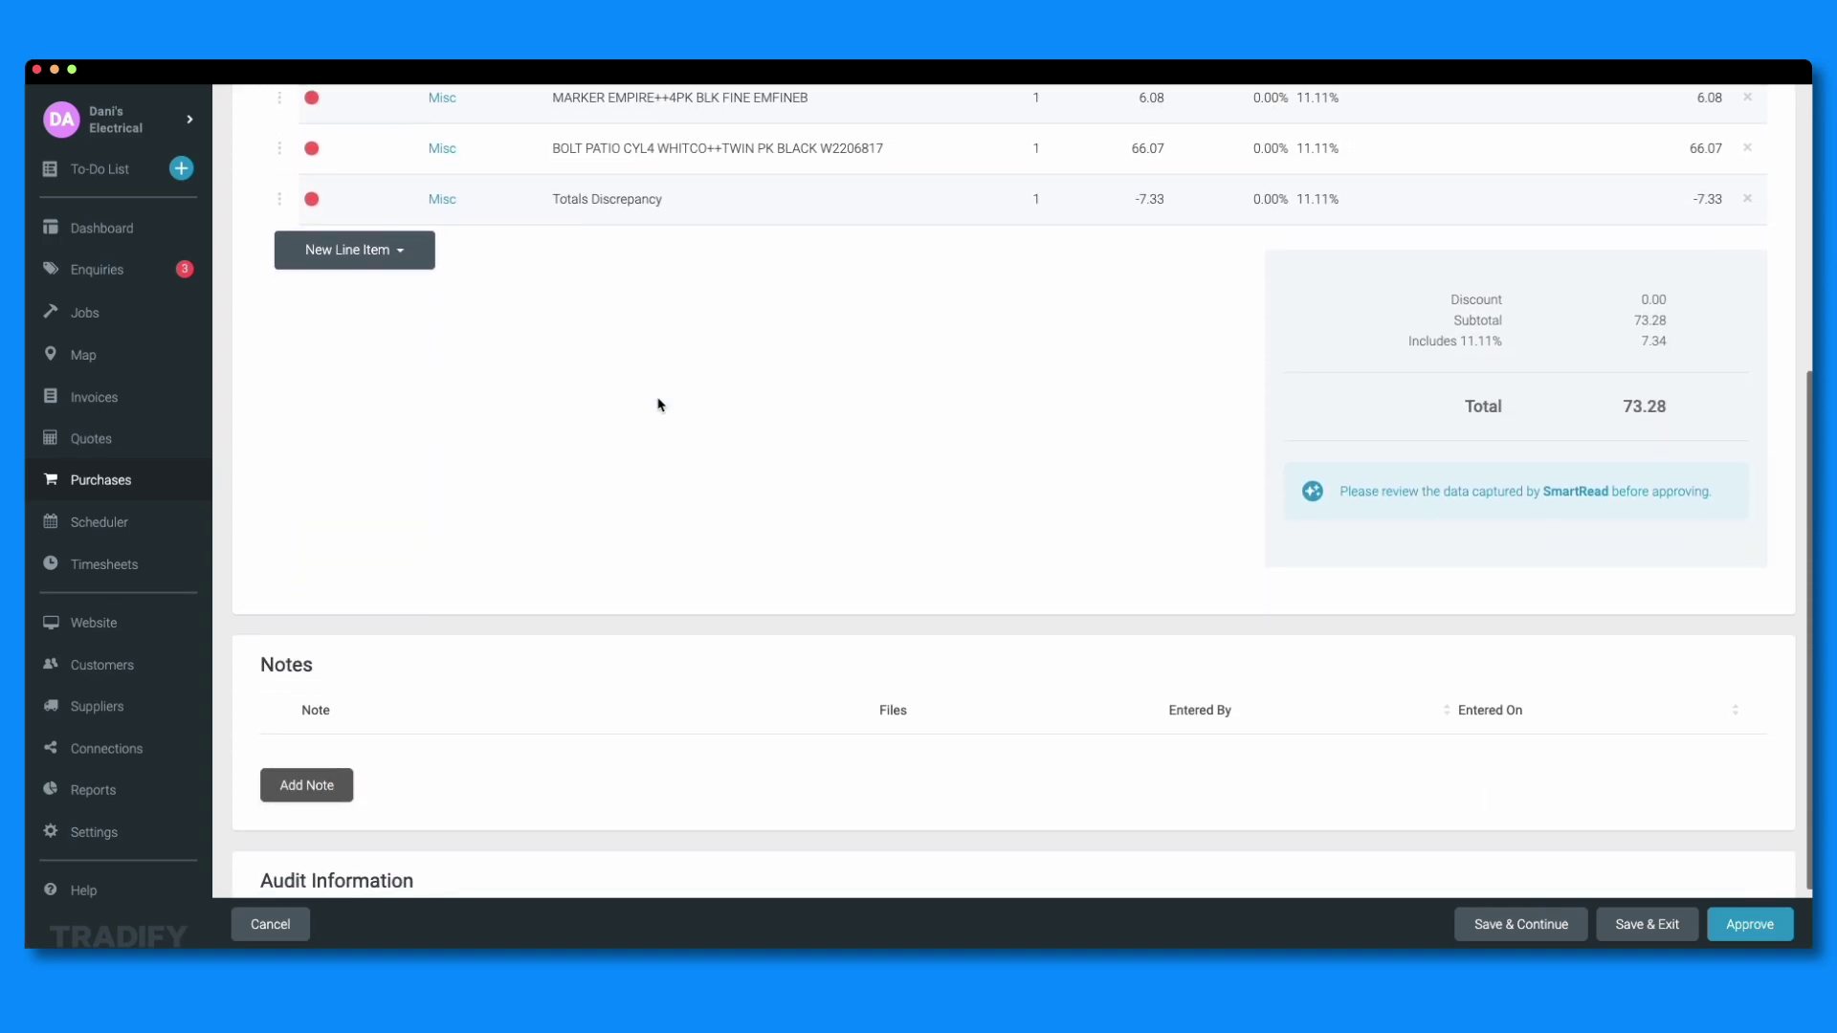
scroll(659, 403, "down", 1)
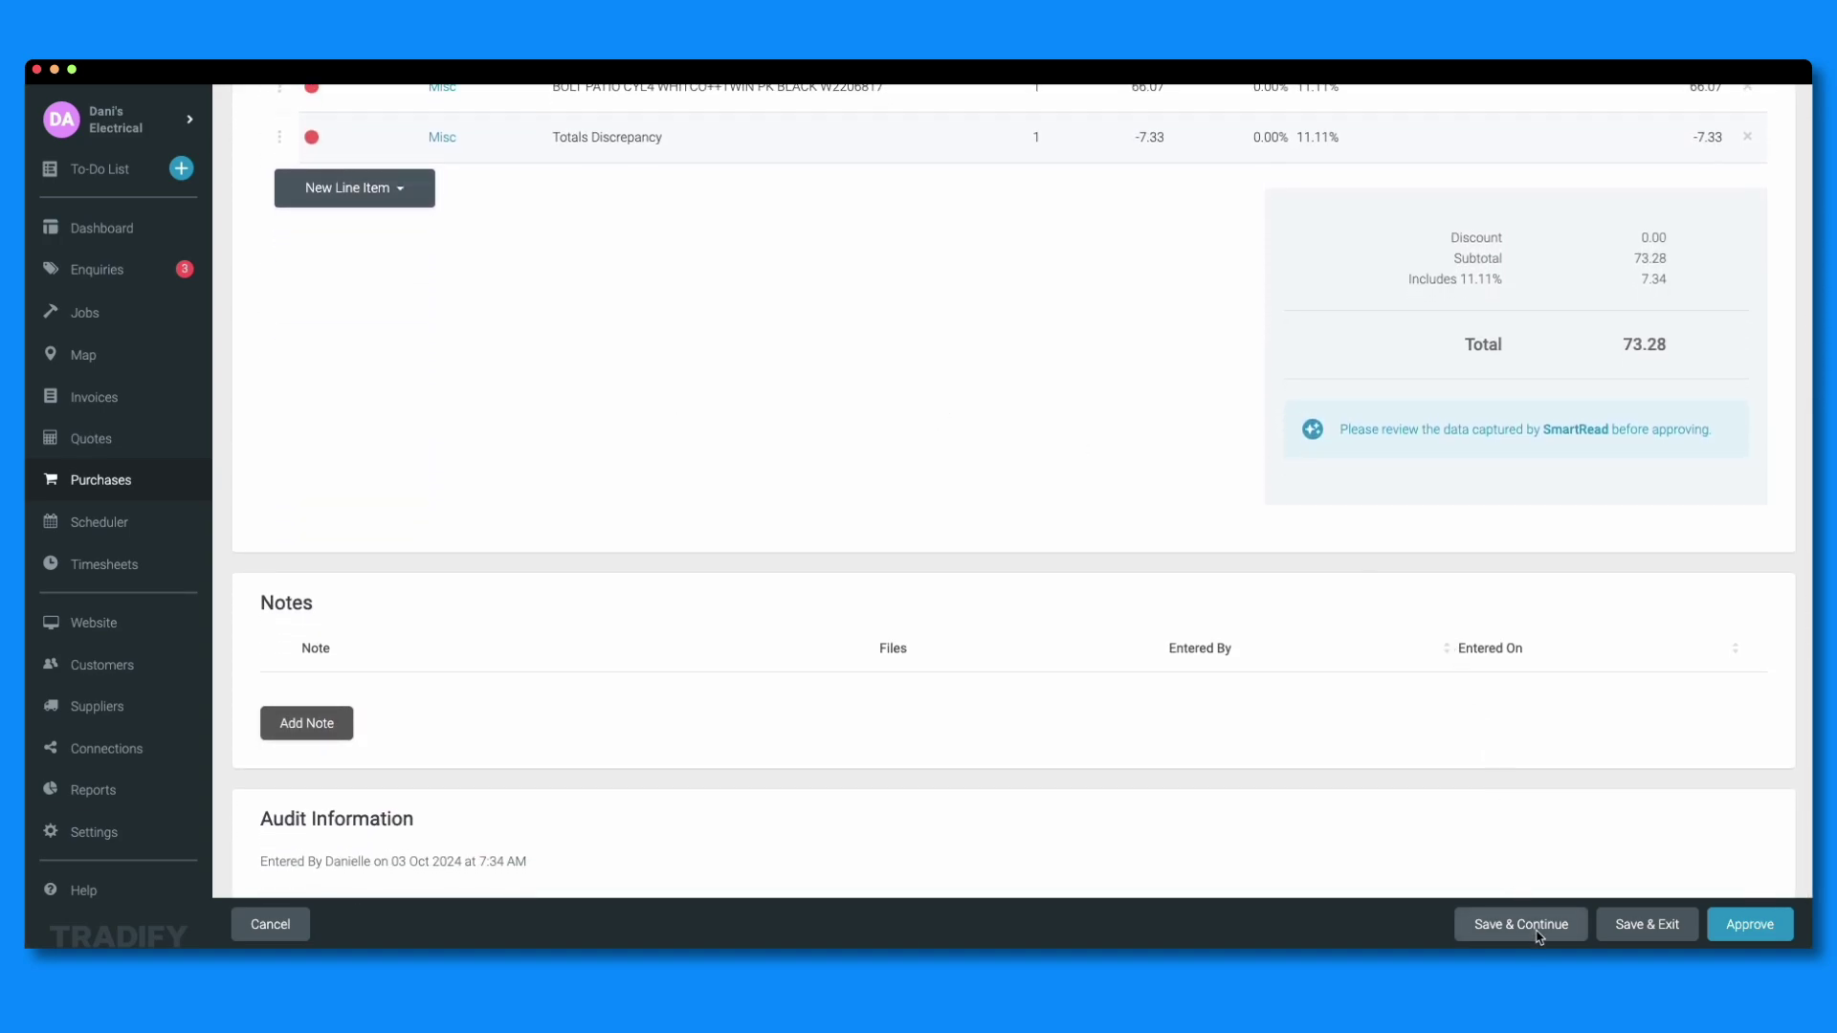